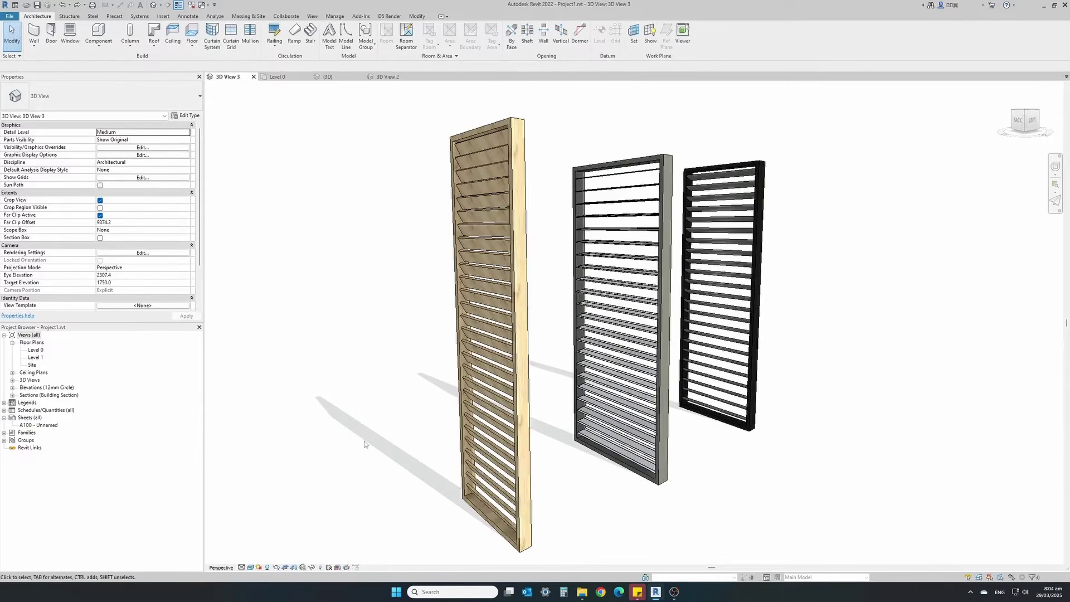
# - Examine the frames and louvre profiles of the vertical sun screen panels up close in the 3D views
pyautogui.scroll(5, 491, 419)
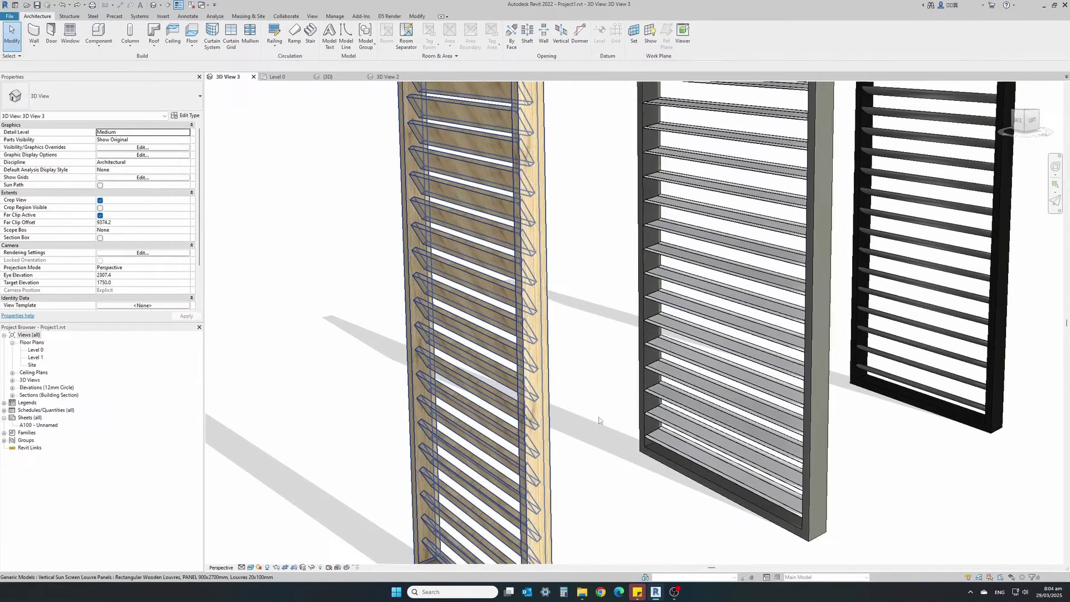
pyautogui.scroll(4, 770, 367)
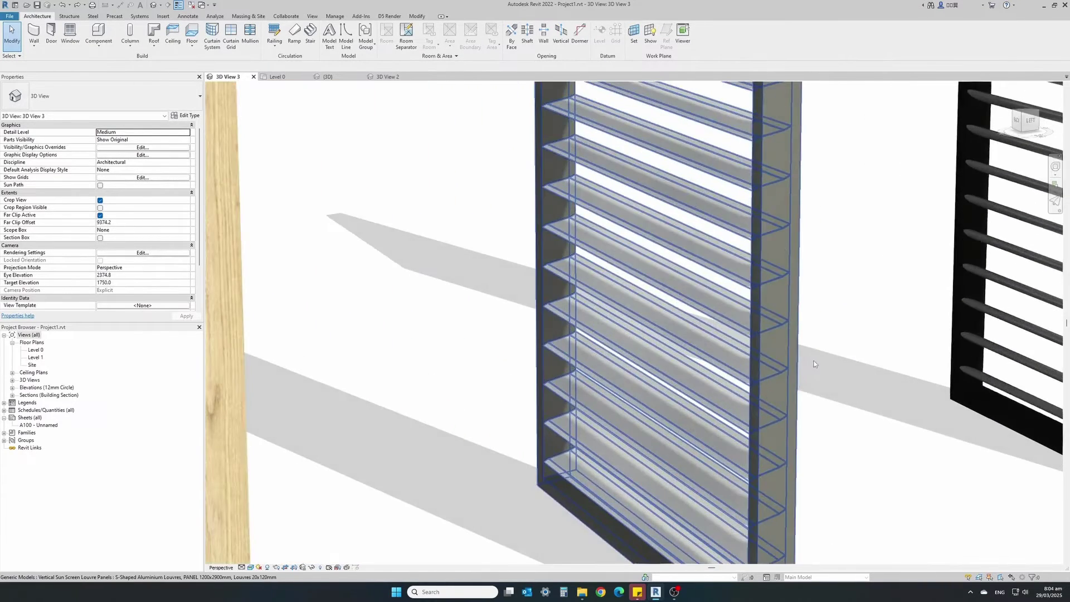
pyautogui.scroll(-6, 771, 367)
pyautogui.scroll(4, 906, 315)
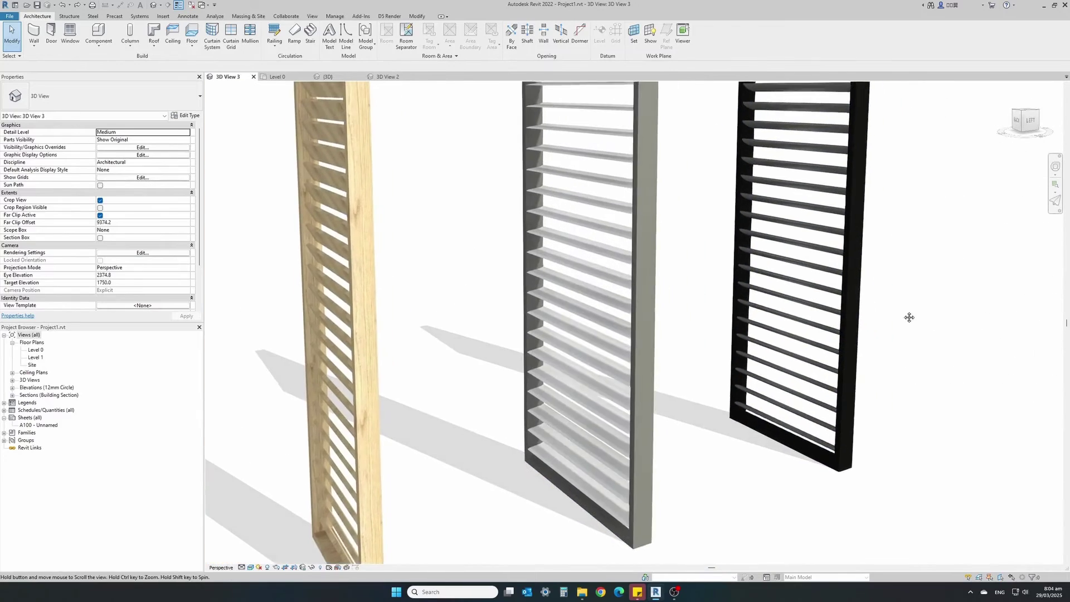
pyautogui.keyDown('shift'); pyautogui.moveTo(894, 308); pyautogui.dragTo(834, 255, button='middle'); pyautogui.keyUp('shift')
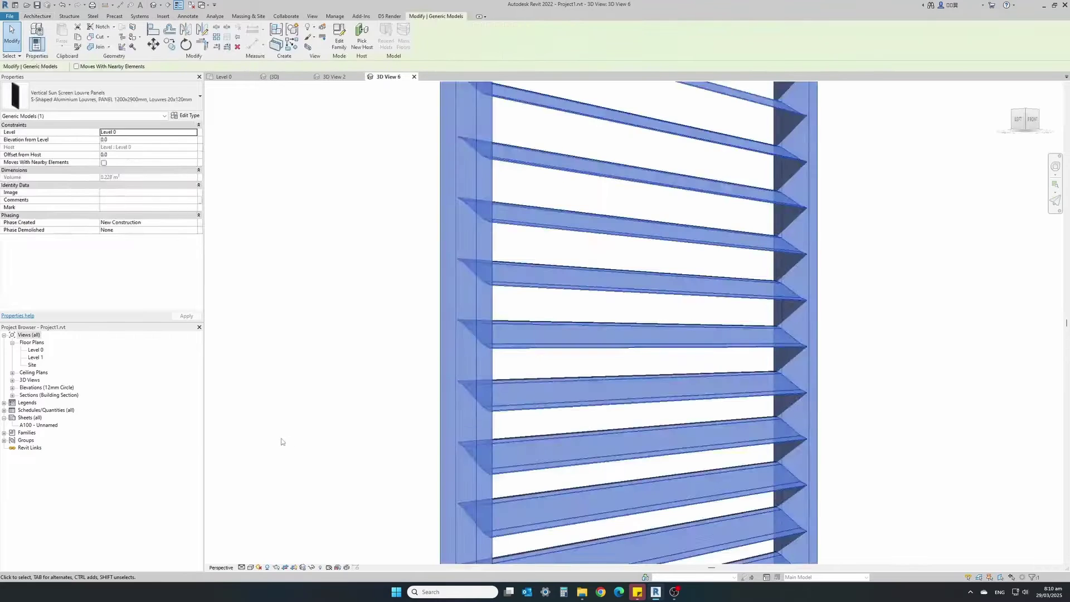
pyautogui.click(246, 447)
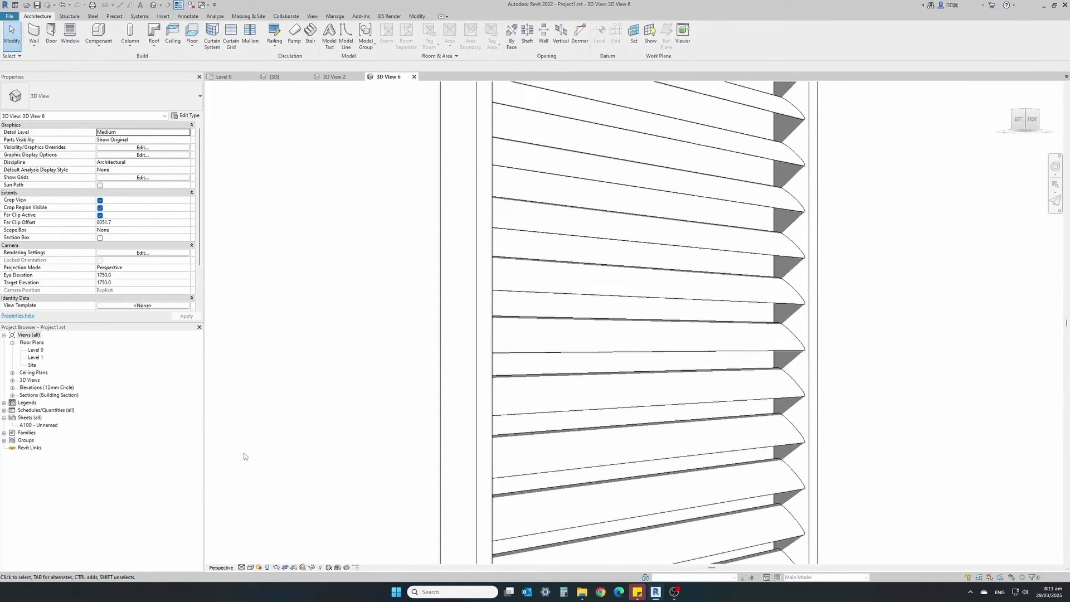
pyautogui.keyDown('shift'); pyautogui.moveTo(243, 457); pyautogui.dragTo(254, 432, button='middle'); pyautogui.keyUp('shift')
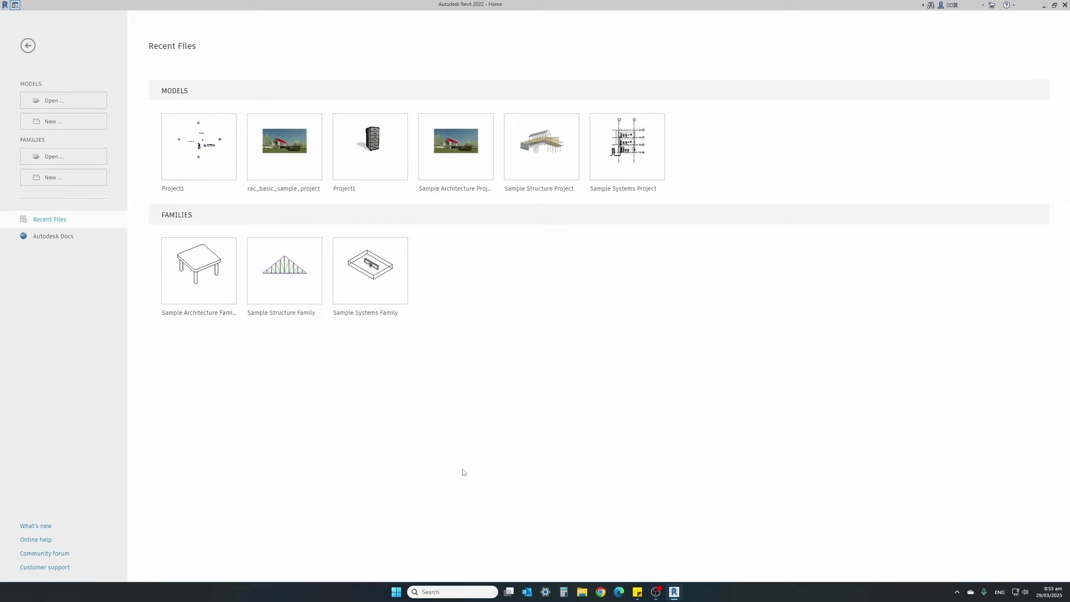
# - Create a new project from the Architectural Template
pyautogui.click(75, 125)
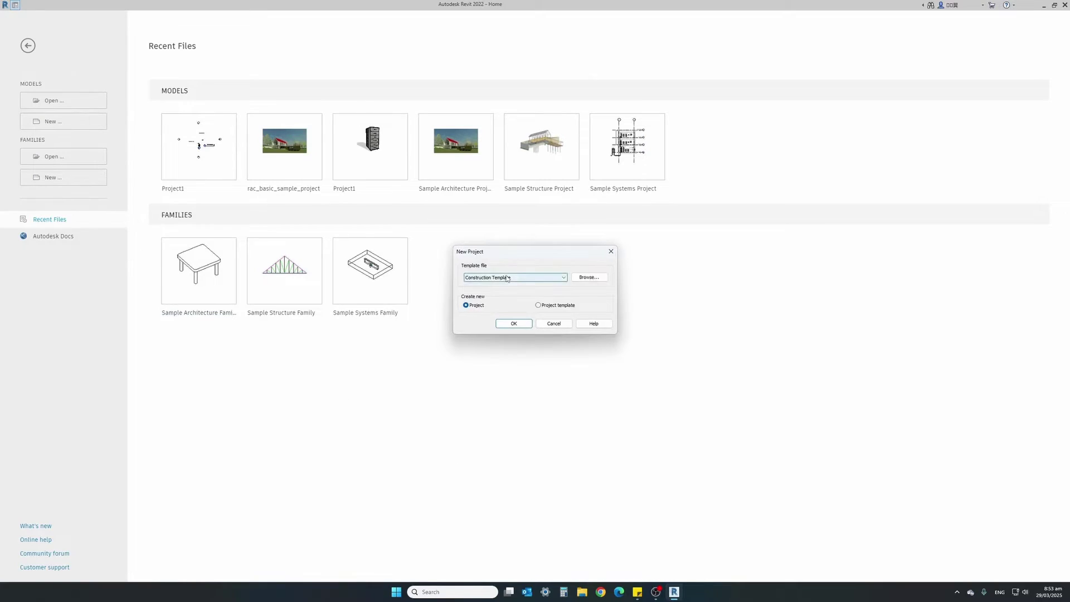
pyautogui.click(508, 277)
pyautogui.click(508, 292)
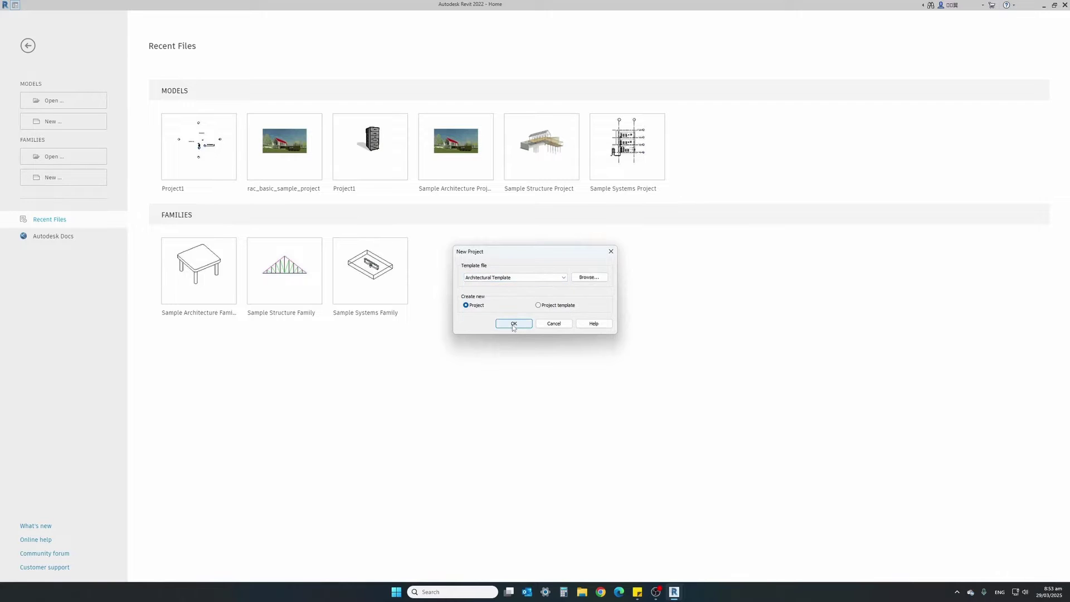
pyautogui.click(513, 324)
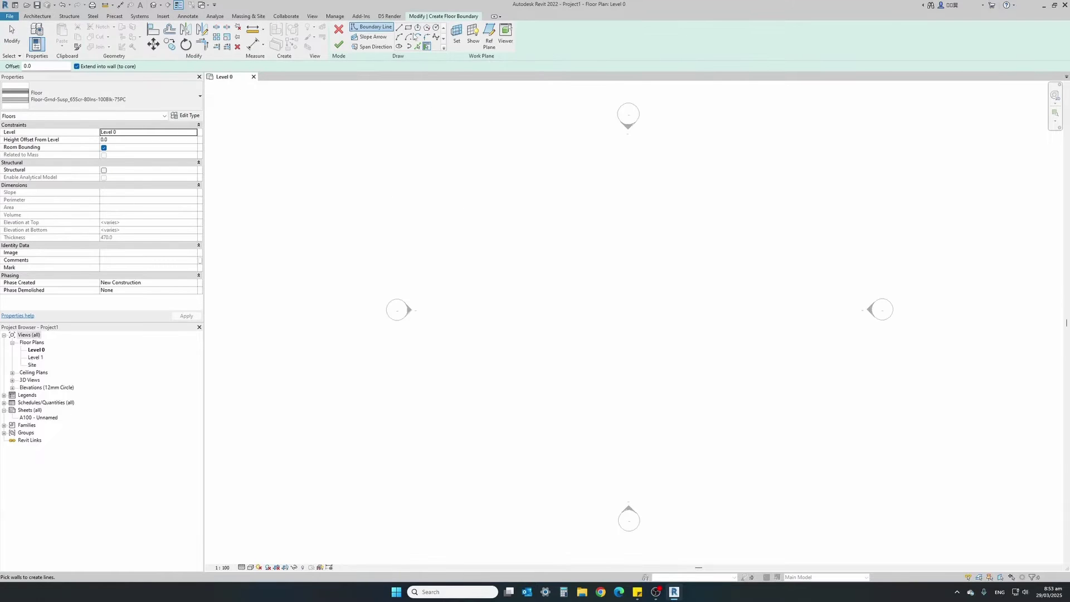
# - Create a rectangular floor about 17600 by 14200 mm on Level 0, between the four elevation markers
pyautogui.click(409, 27)
pyautogui.click(466, 196)
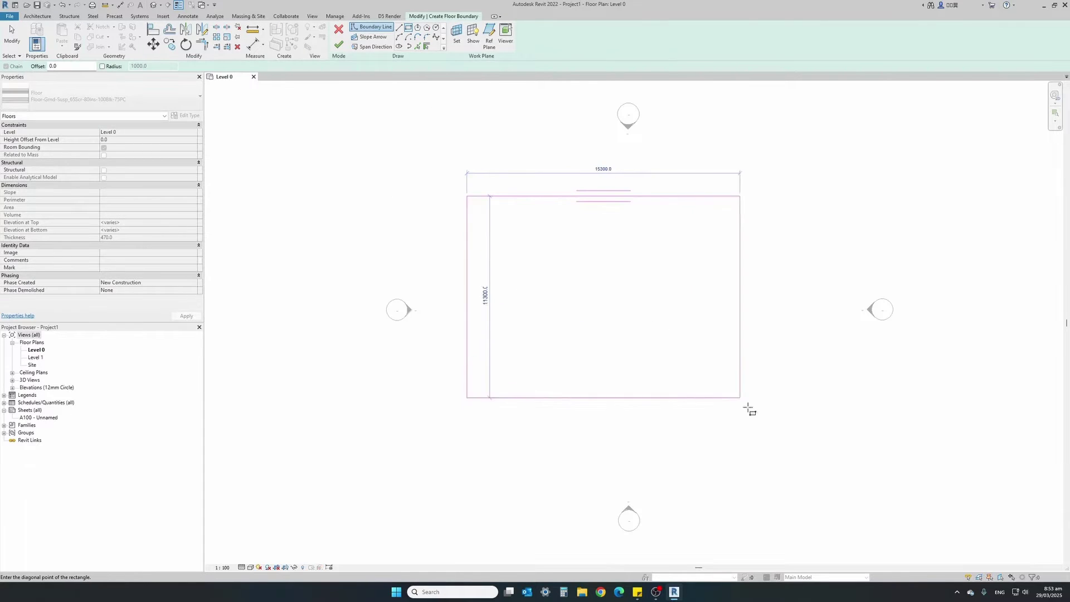
pyautogui.click(781, 449)
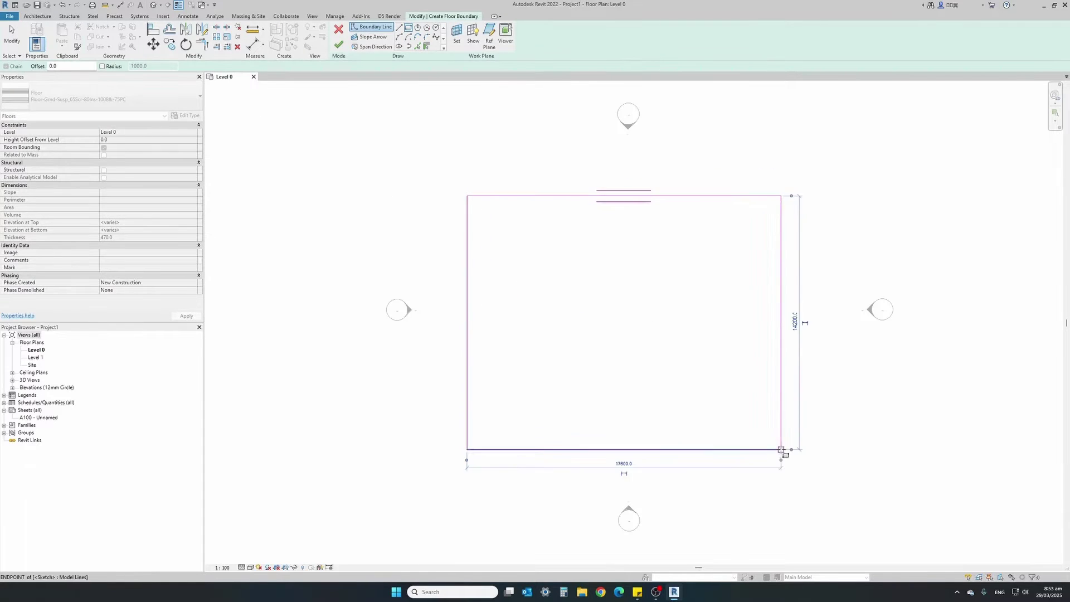
pyautogui.click(338, 45)
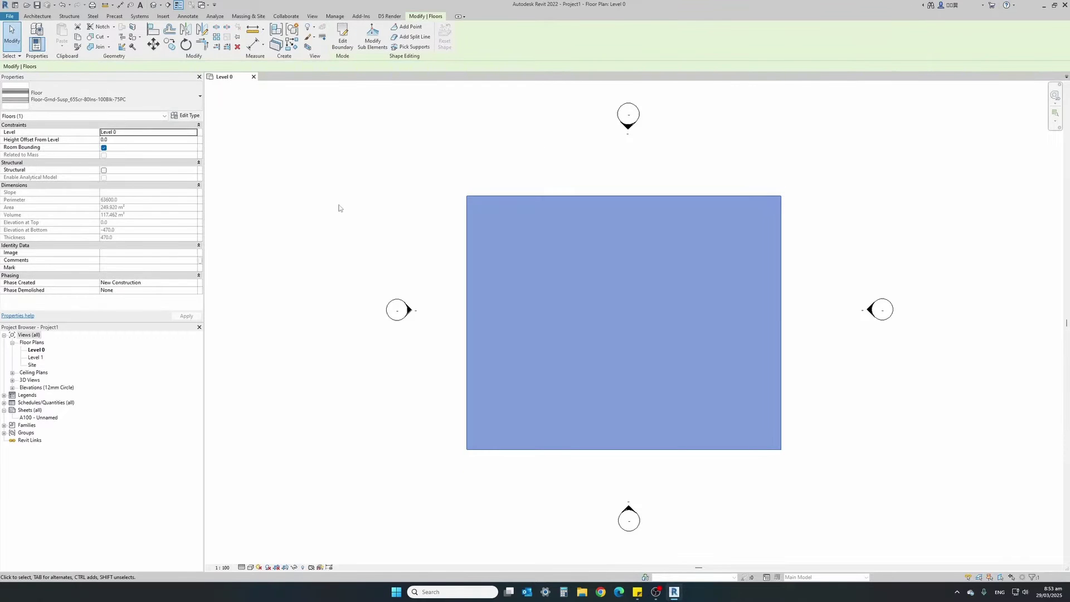
pyautogui.click(339, 208)
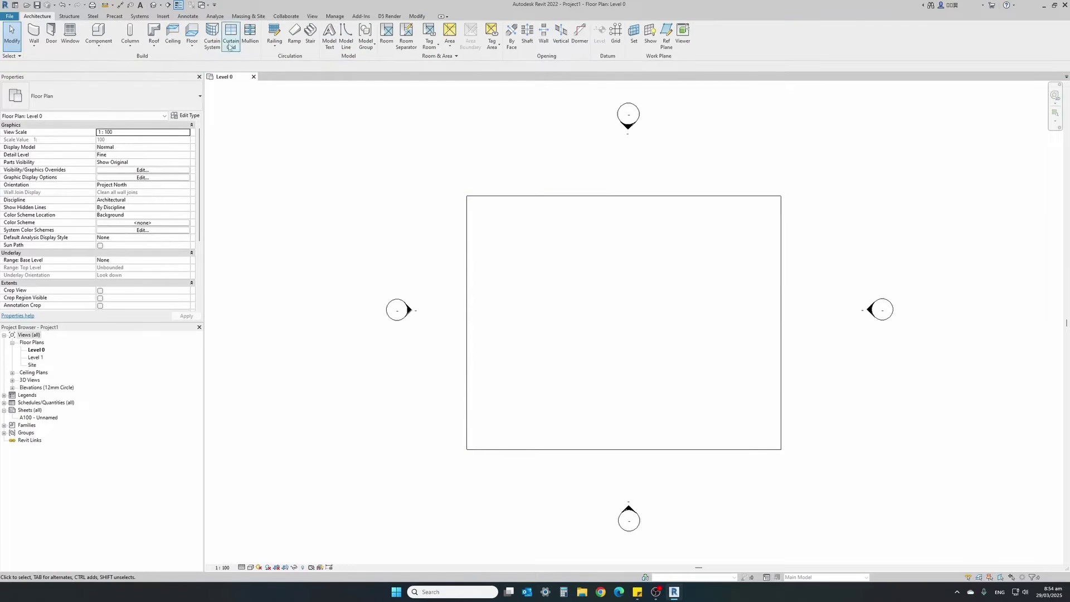
# - Load all five types of the Vertical Sun Screen Louvre Panels.rfa family from the Downloads folder
pyautogui.click(163, 17)
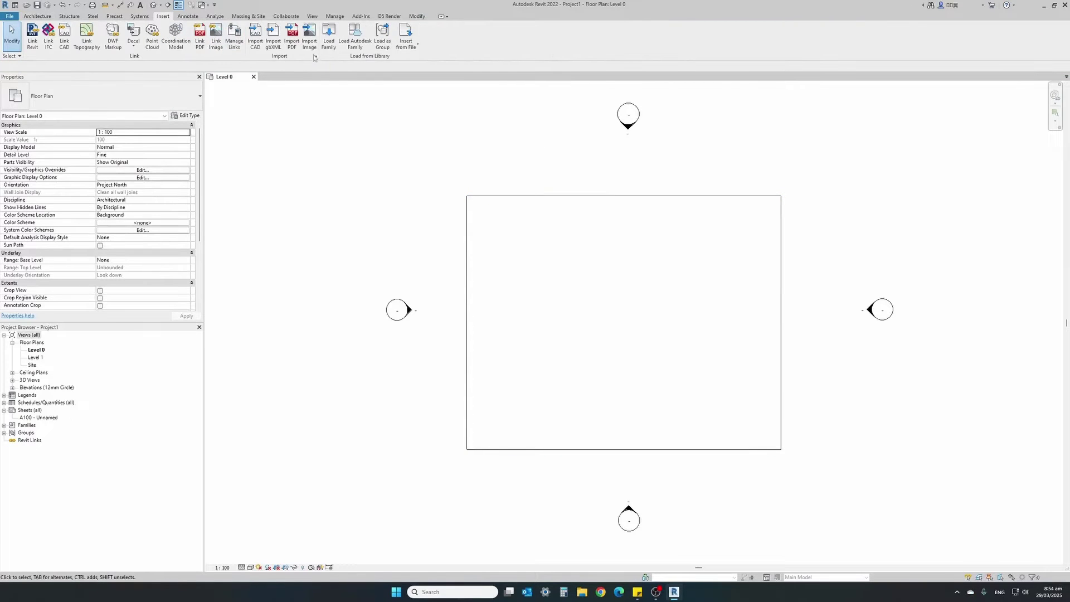
pyautogui.click(329, 43)
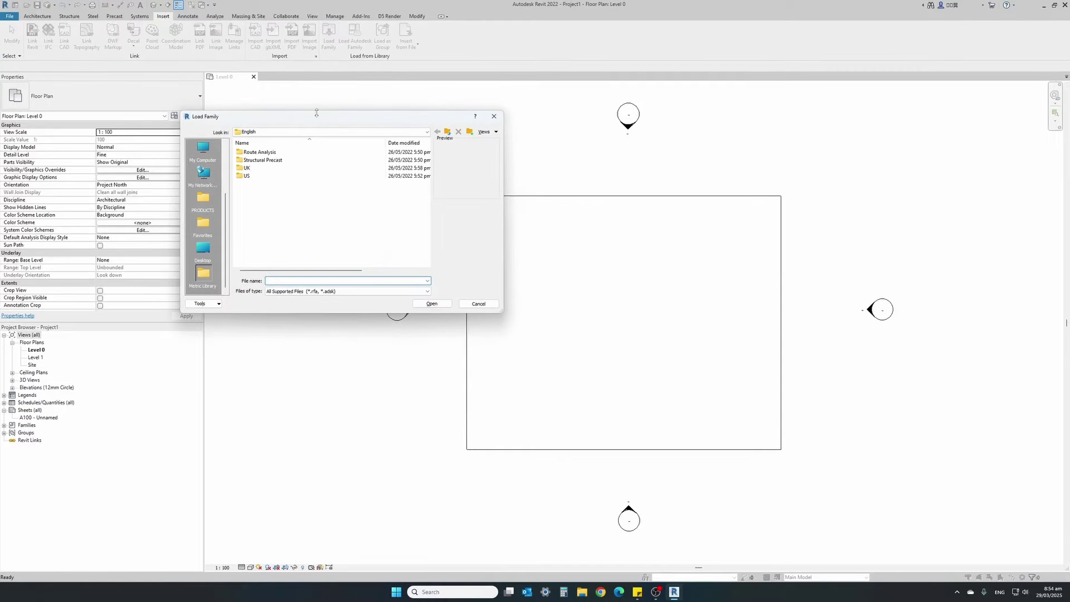
pyautogui.click(203, 175)
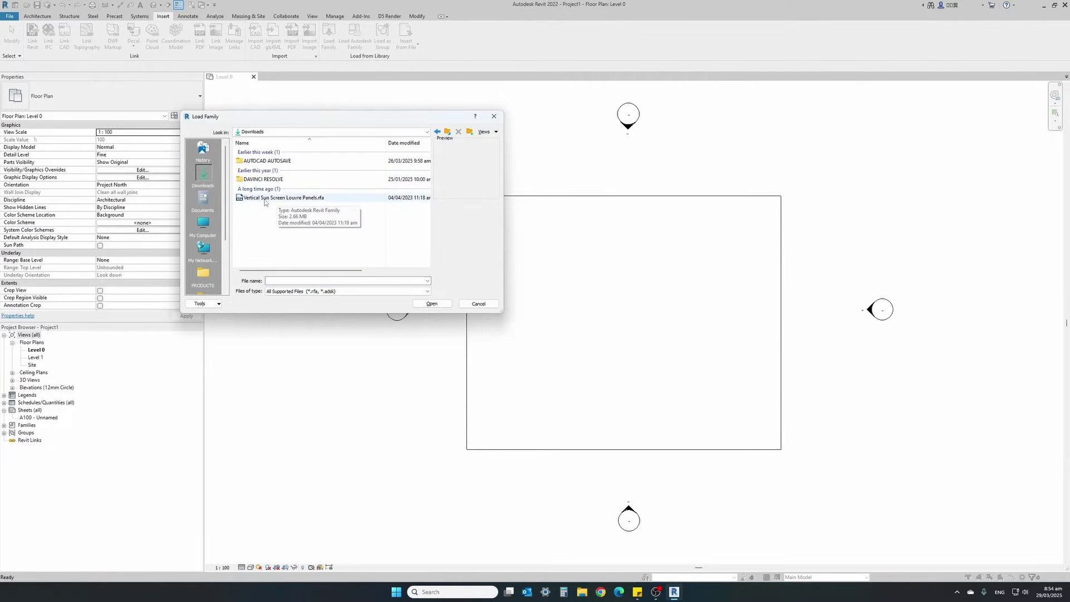
pyautogui.click(269, 201)
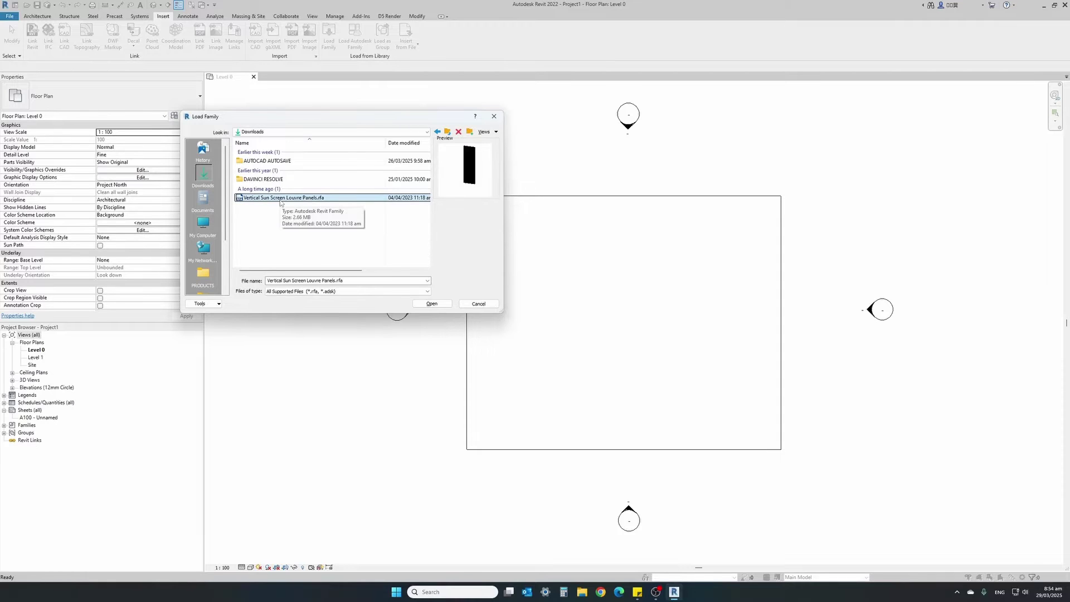
pyautogui.doubleClick(280, 199)
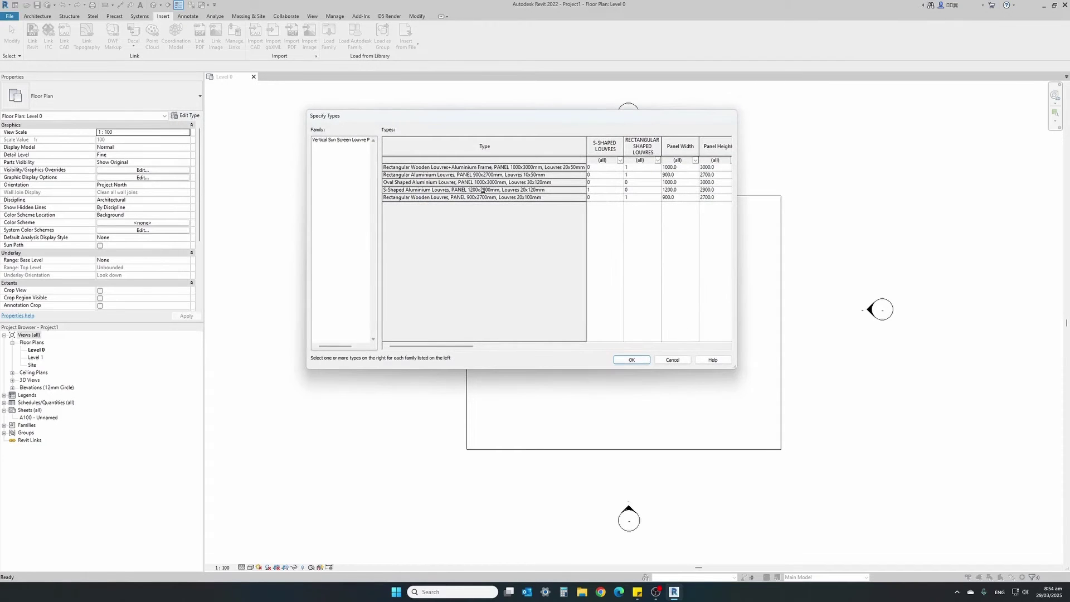
pyautogui.click(439, 168)
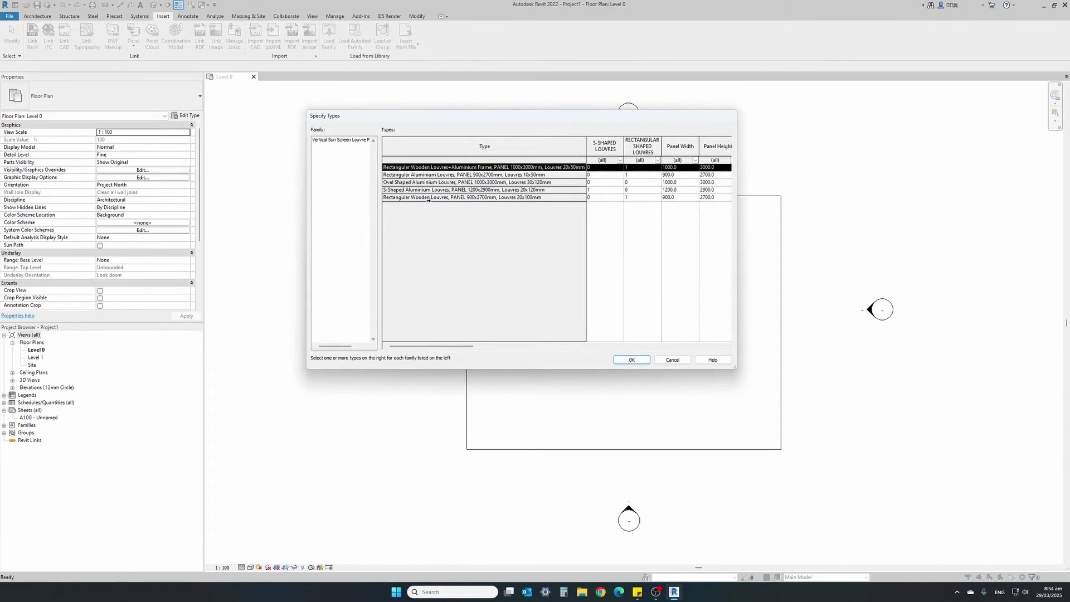
pyautogui.keyDown('shift'); pyautogui.click(427, 198); pyautogui.keyUp('shift')
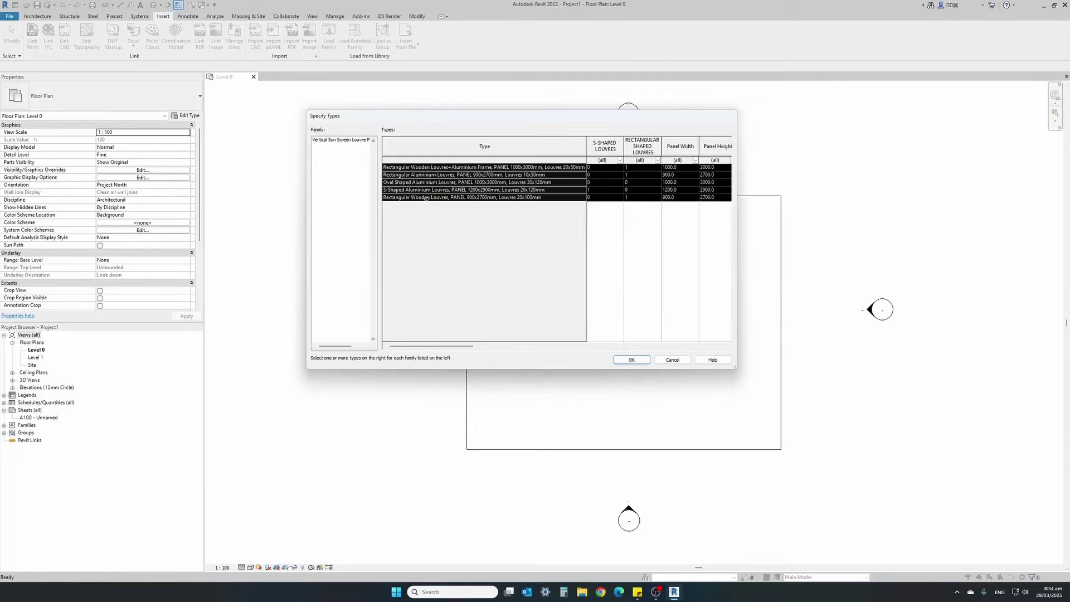
pyautogui.click(632, 360)
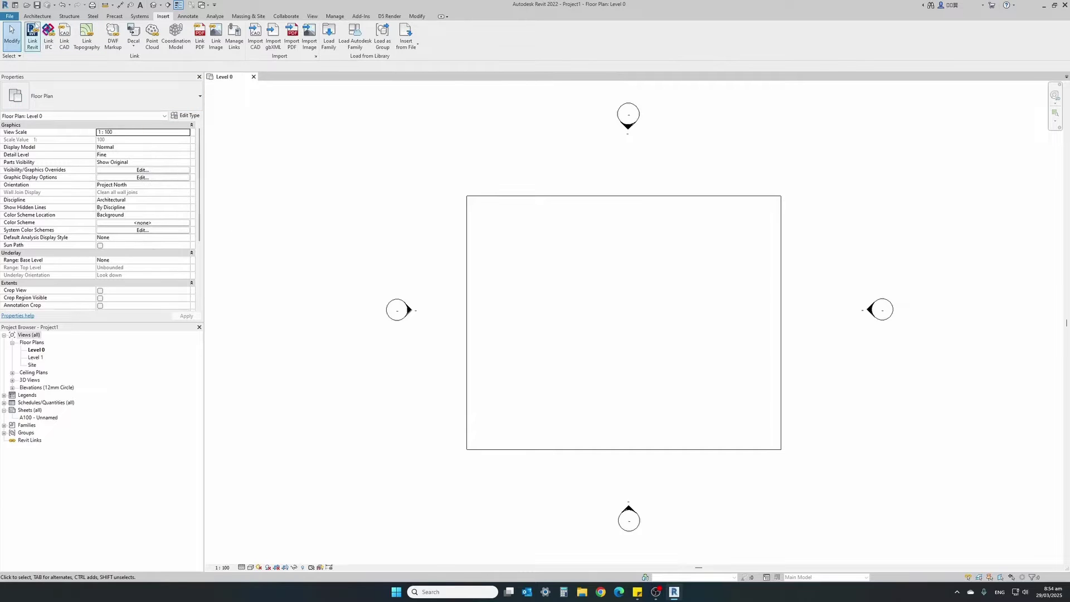
# - Place one Oval Shaped Aluminium Louvres, PANEL 1000x3000mm, Louvres 30x120mm component near the middle of the floor
pyautogui.click(34, 16)
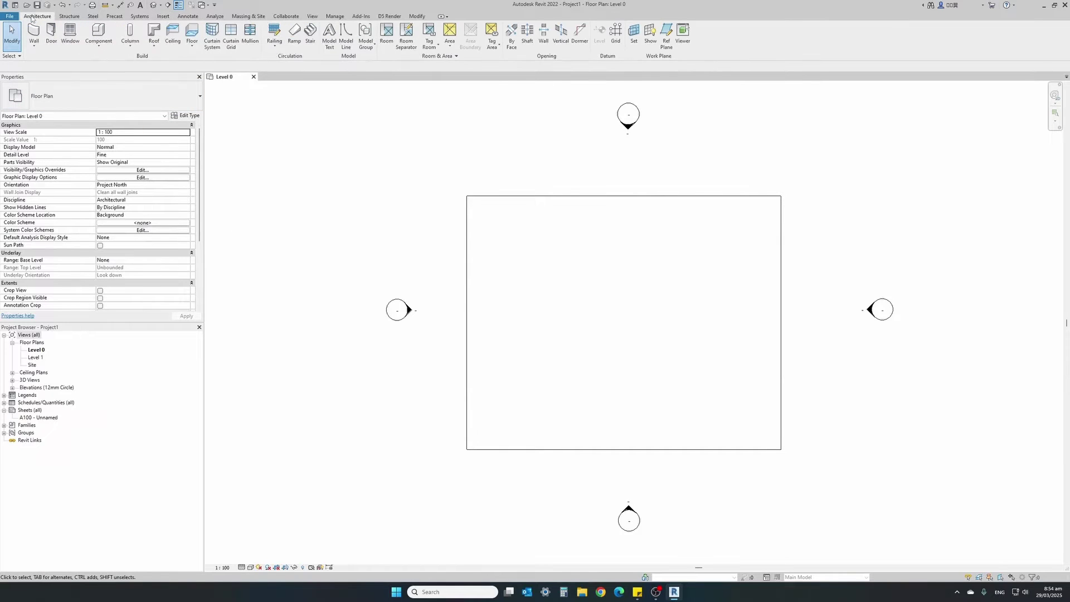
pyautogui.click(106, 36)
pyautogui.click(98, 34)
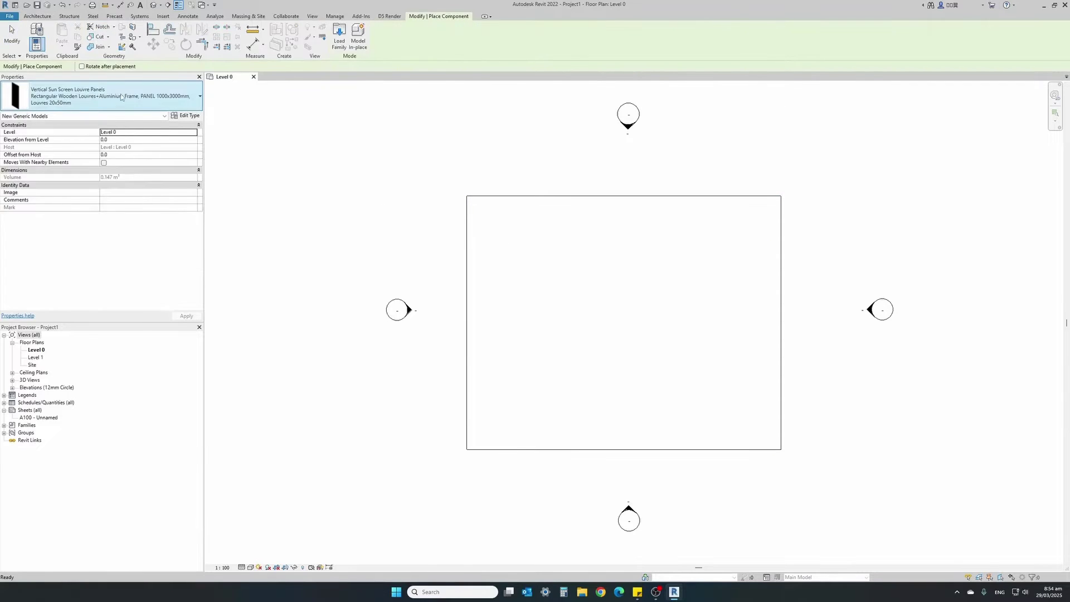
pyautogui.click(126, 99)
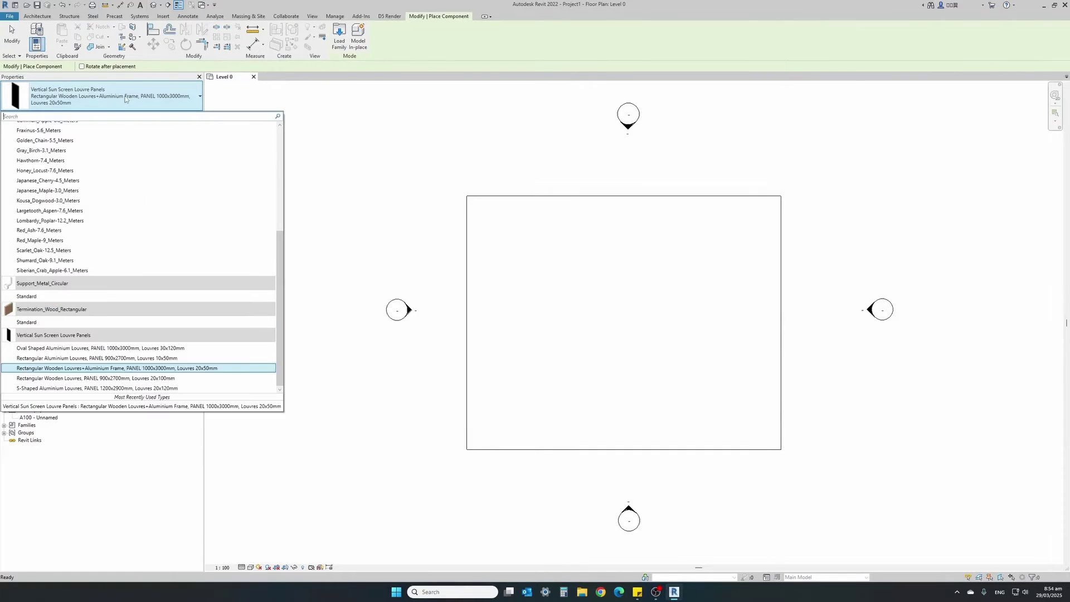
pyautogui.click(58, 349)
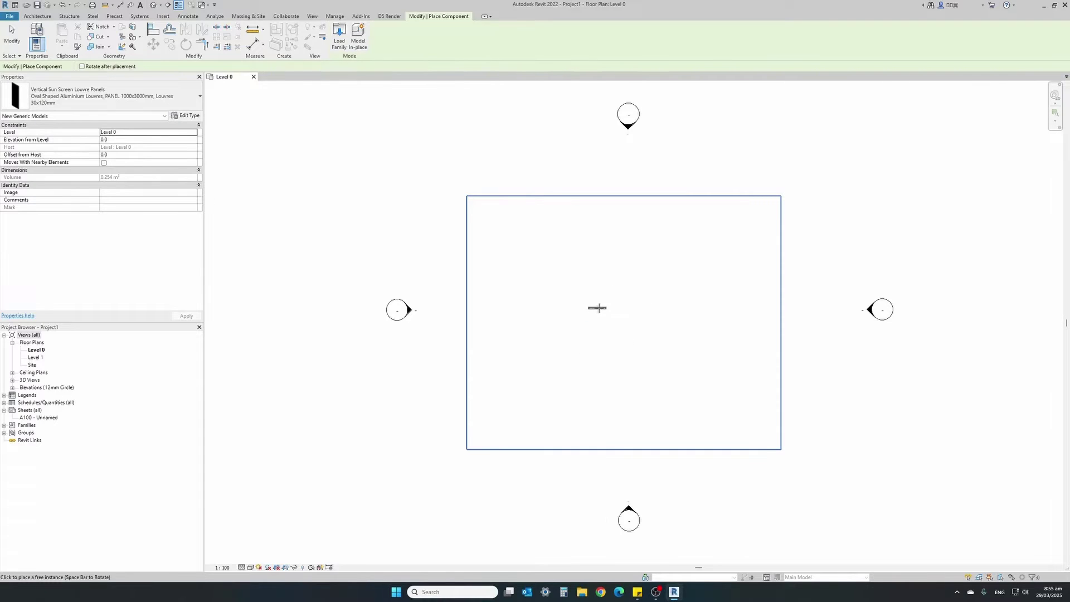
pyautogui.click(627, 335)
pyautogui.press('Escape')
pyautogui.press('Escape')
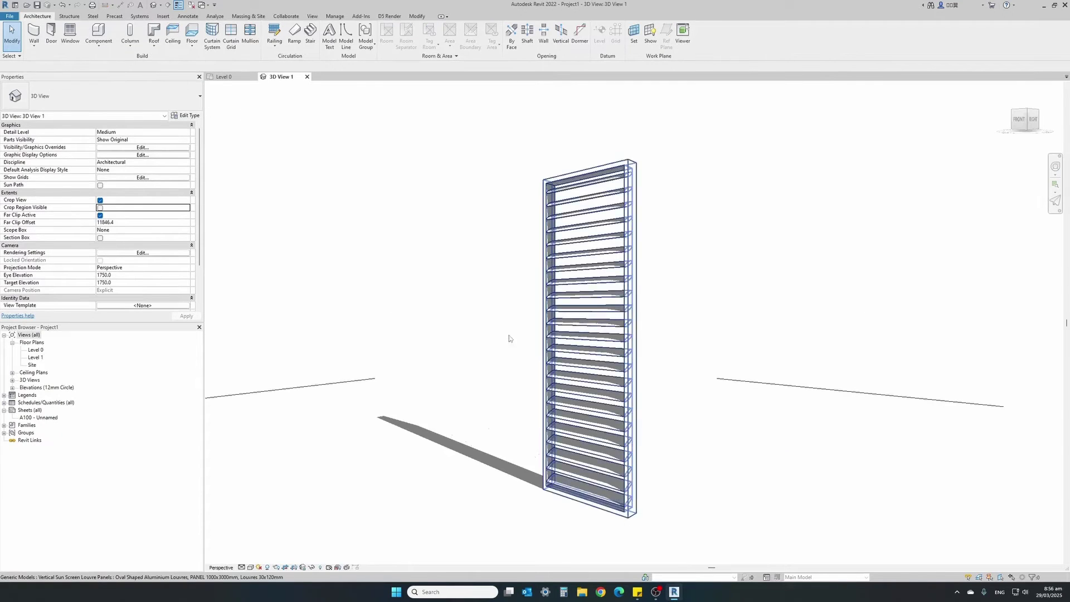
# - Set both the panel height and the panel width of the placed oval louvre panel's type to 2000 mm
pyautogui.click(594, 507)
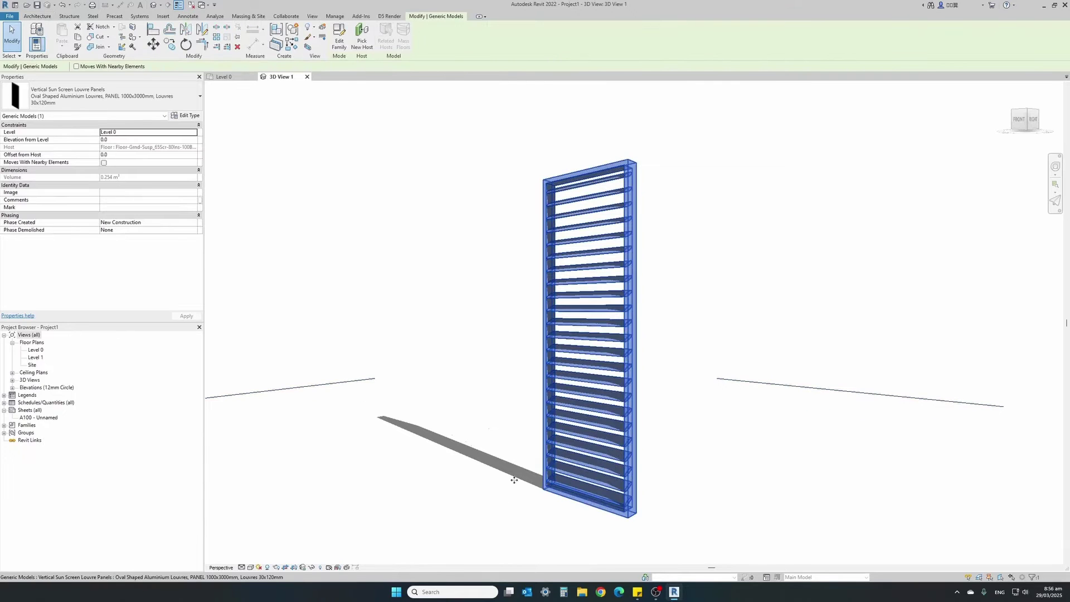
pyautogui.click(189, 115)
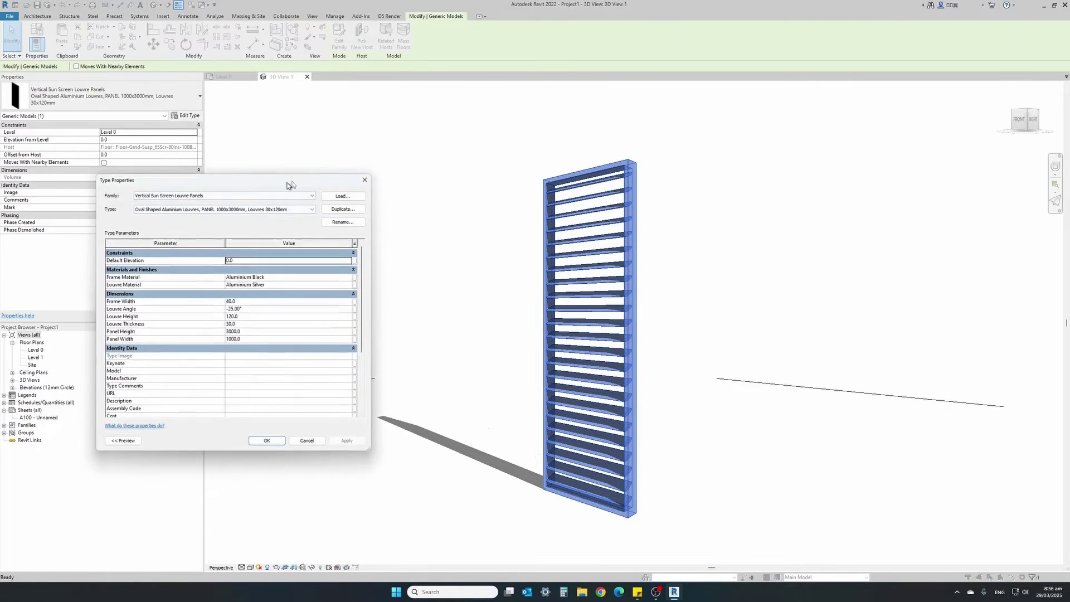
pyautogui.click(228, 346)
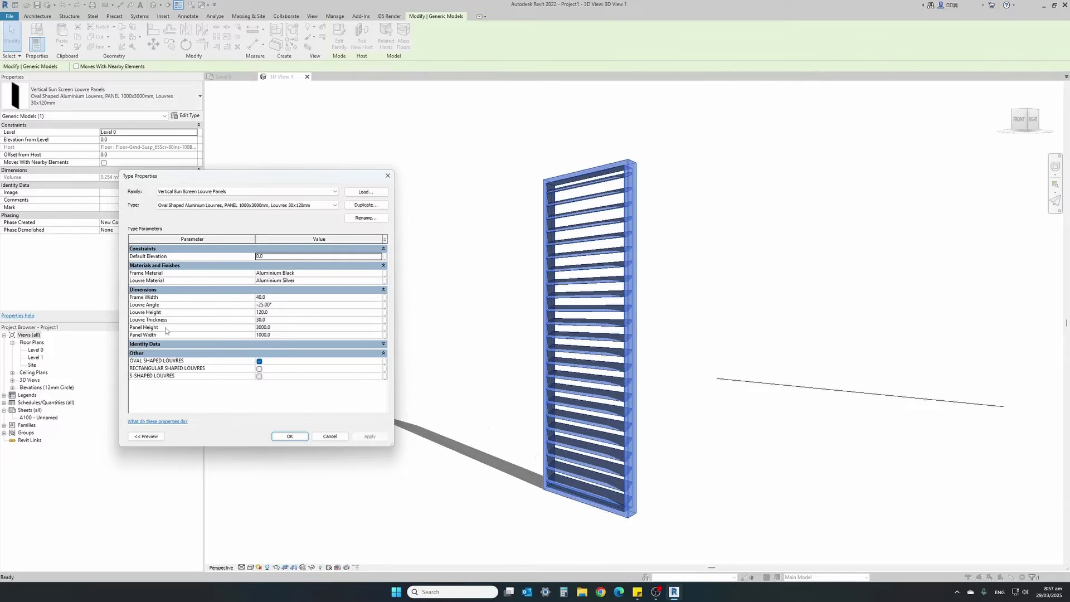
pyautogui.click(276, 329)
pyautogui.write('2000')
pyautogui.click(362, 438)
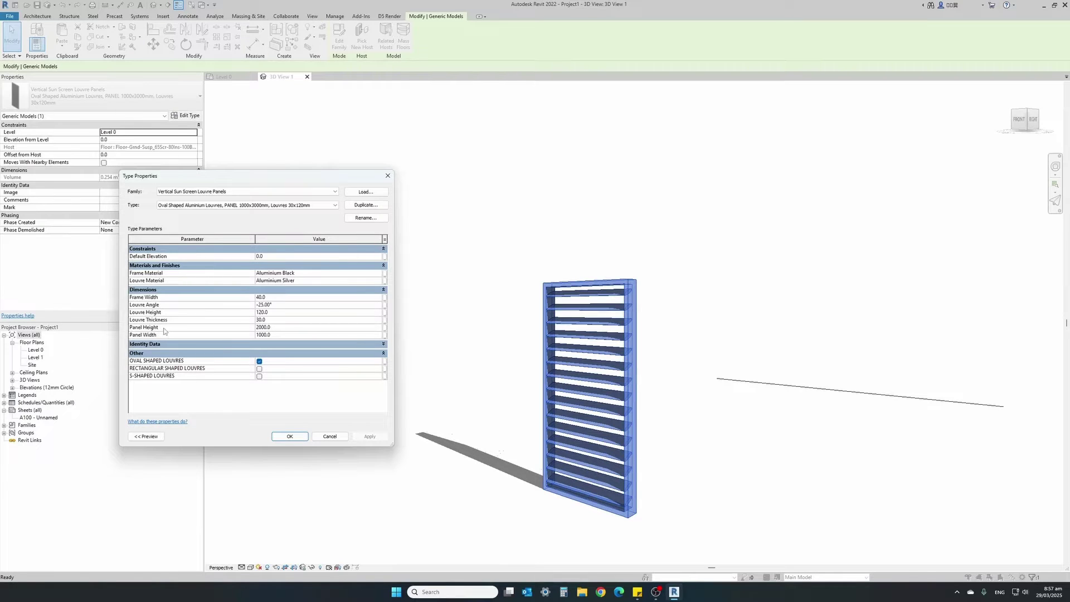
pyautogui.click(276, 335)
pyautogui.write('2000')
pyautogui.click(370, 437)
pyautogui.click(286, 438)
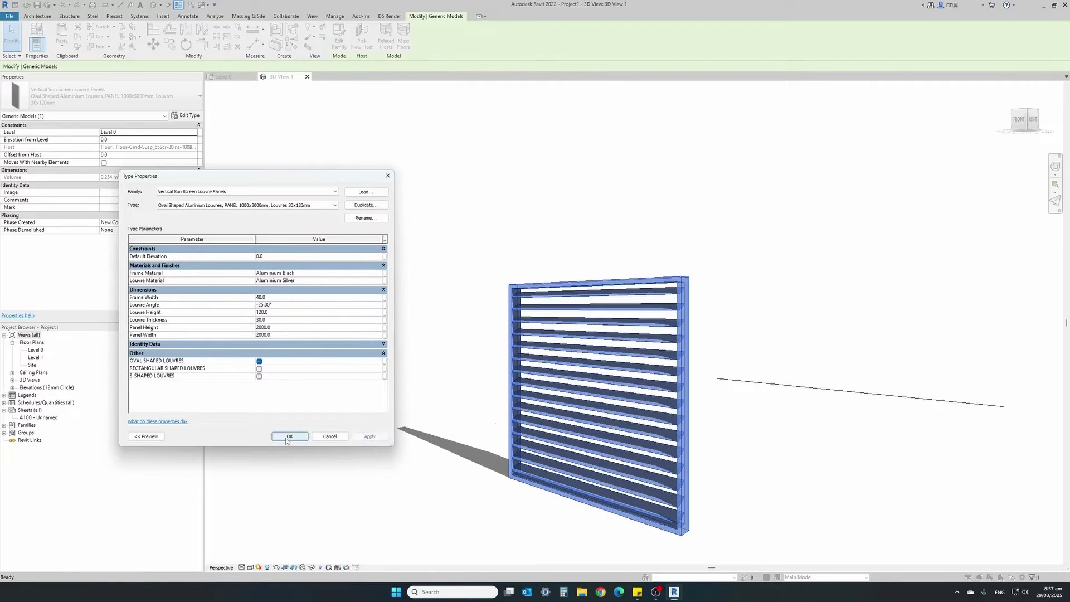
# - Set the oval louvre type's panel height to 2900 mm and panel width to 1200 mm
pyautogui.click(283, 327)
pyautogui.write('290')
pyautogui.click(368, 437)
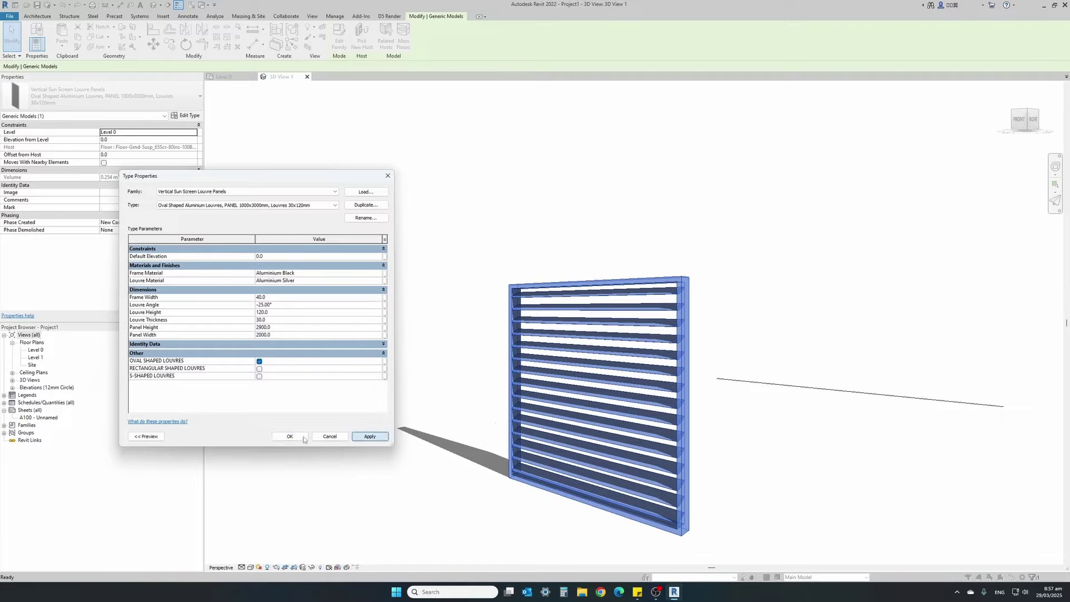
pyautogui.click(280, 335)
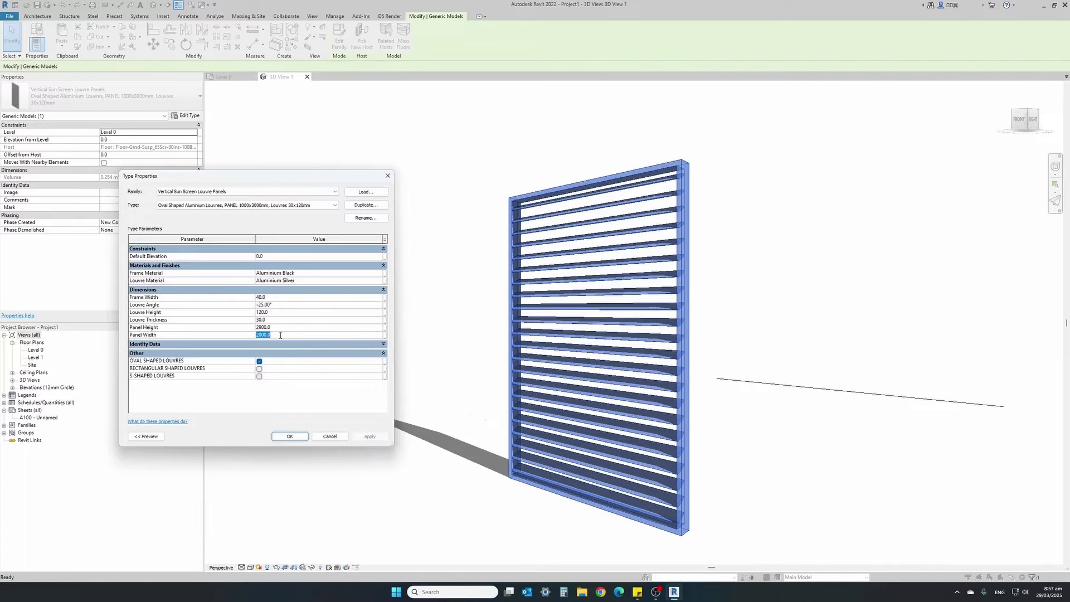
pyautogui.write('12')
pyautogui.click(365, 438)
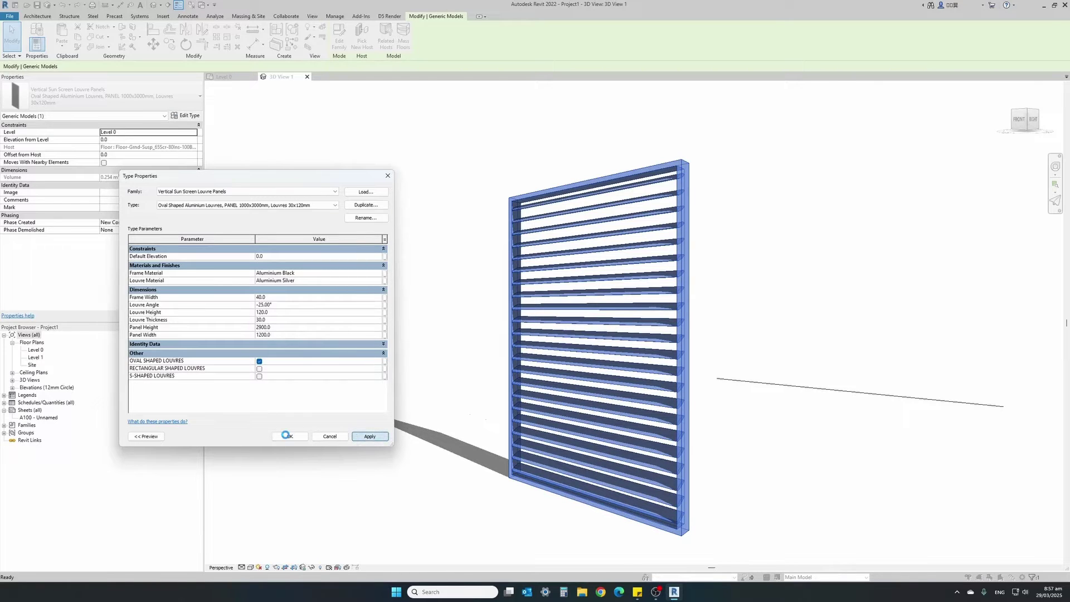
pyautogui.click(287, 436)
pyautogui.click(316, 446)
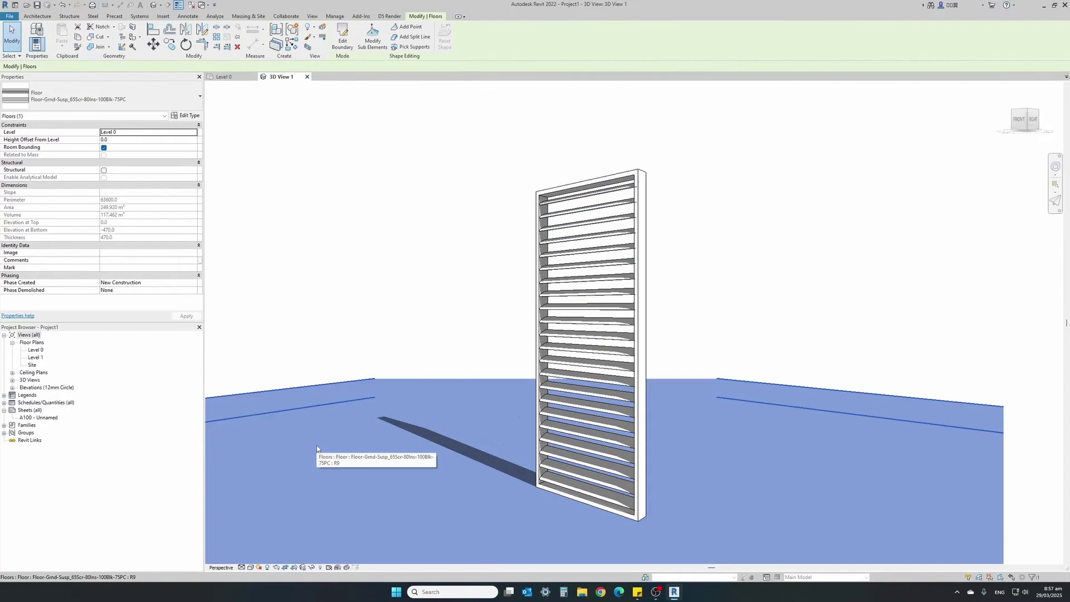
# - Select the placed oval louvre panel and set its type's louvre thickness to 60 mm
pyautogui.click(541, 289)
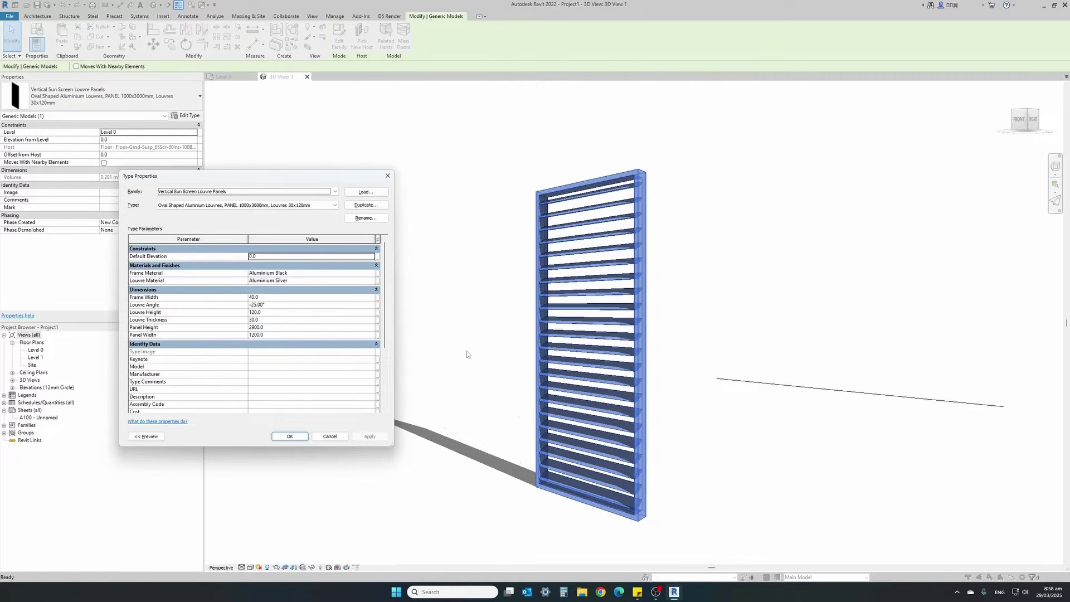
pyautogui.click(274, 319)
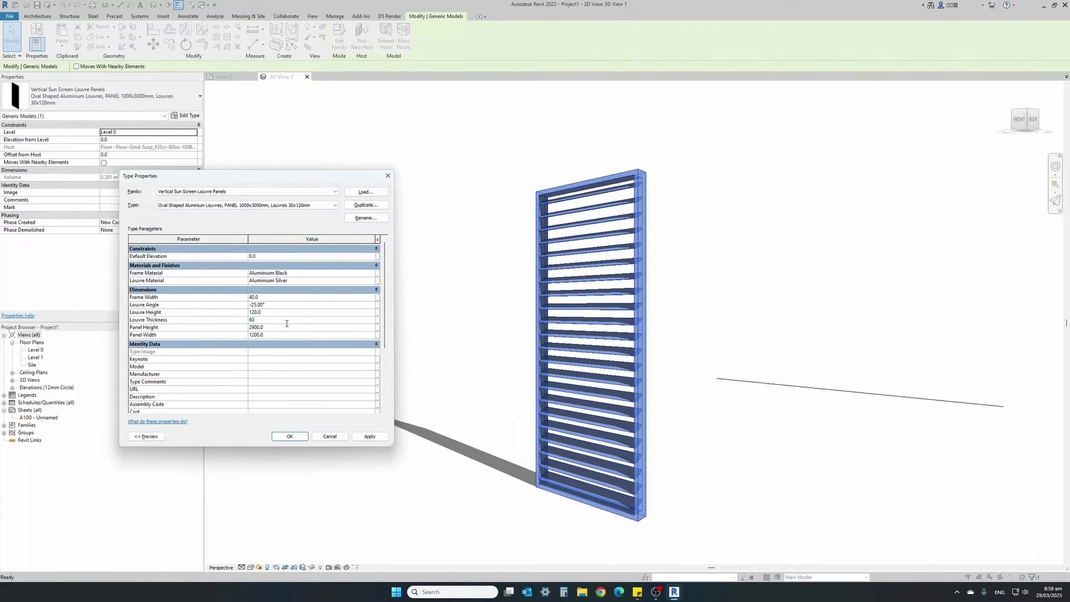
pyautogui.click(374, 437)
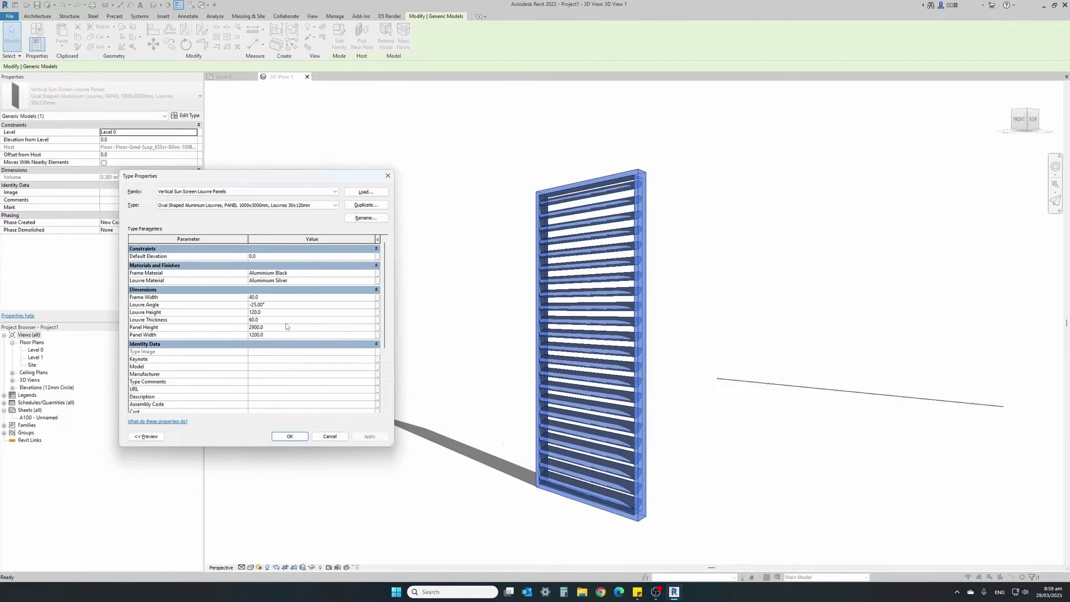
pyautogui.click(285, 438)
pyautogui.scroll(5, 561, 335)
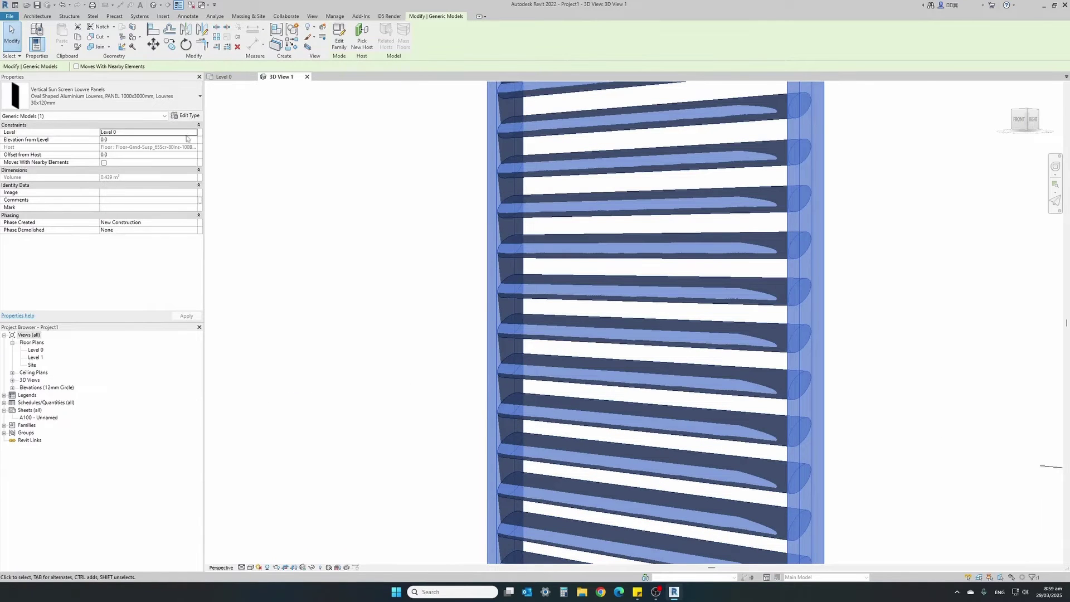
# - Set the oval louvre type's louvre thickness to 30 mm and apply it
pyautogui.click(186, 118)
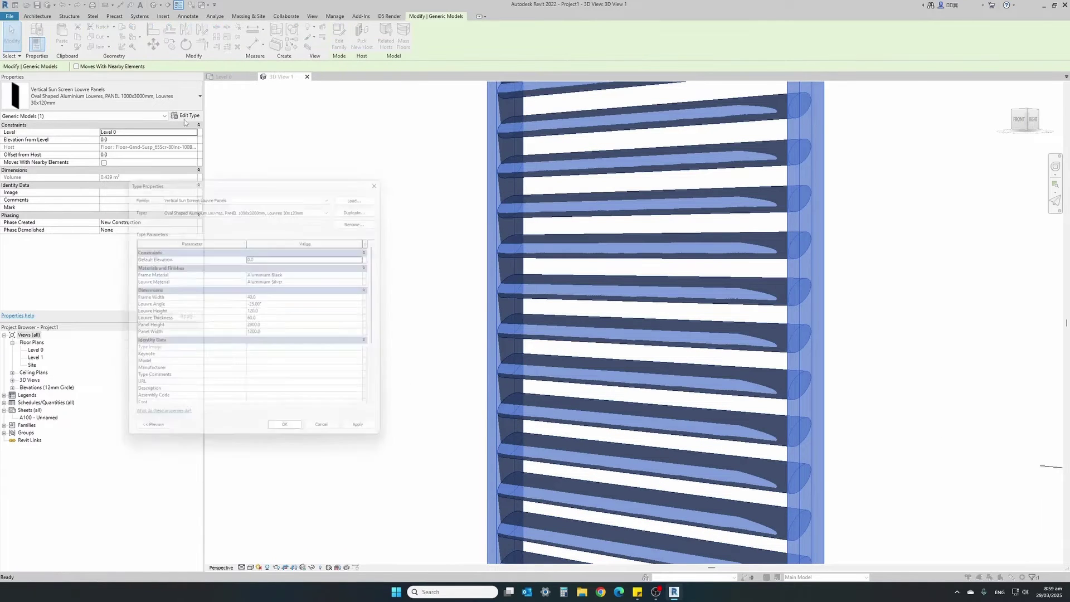
pyautogui.click(270, 320)
pyautogui.doubleClick(270, 320)
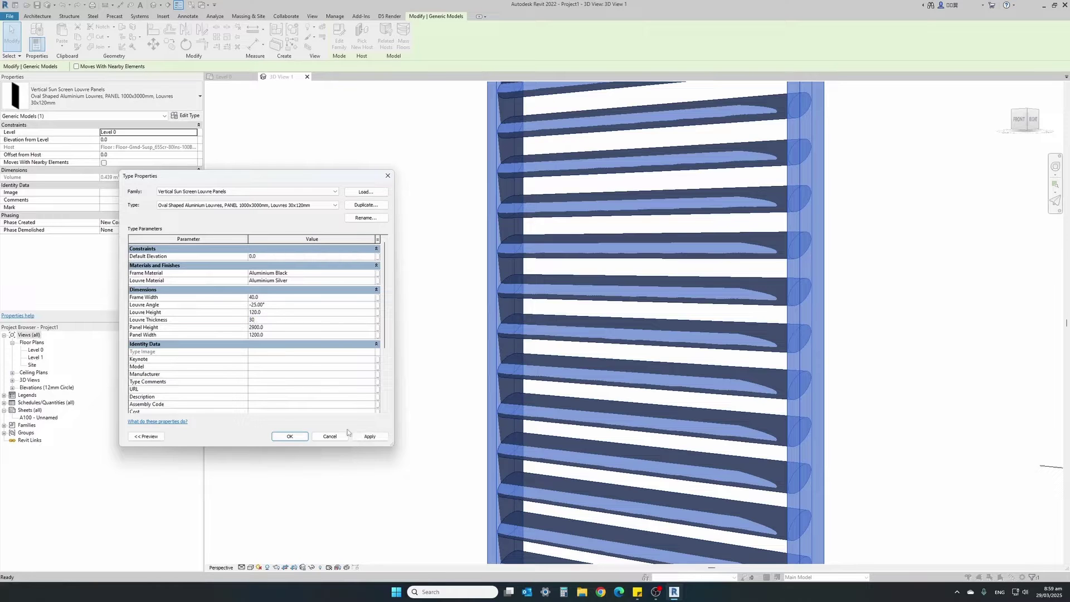
pyautogui.click(361, 440)
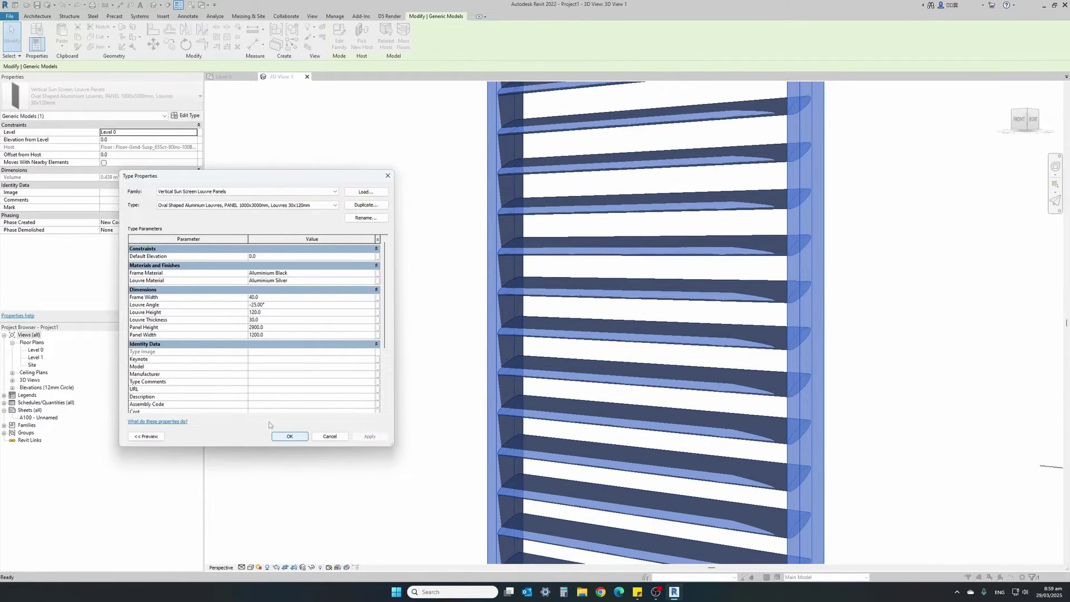
# - Try louvre angles of 25° and 50° on the oval louvre panel's type, applying each value
pyautogui.click(273, 306)
pyautogui.write('25')
pyautogui.click(367, 436)
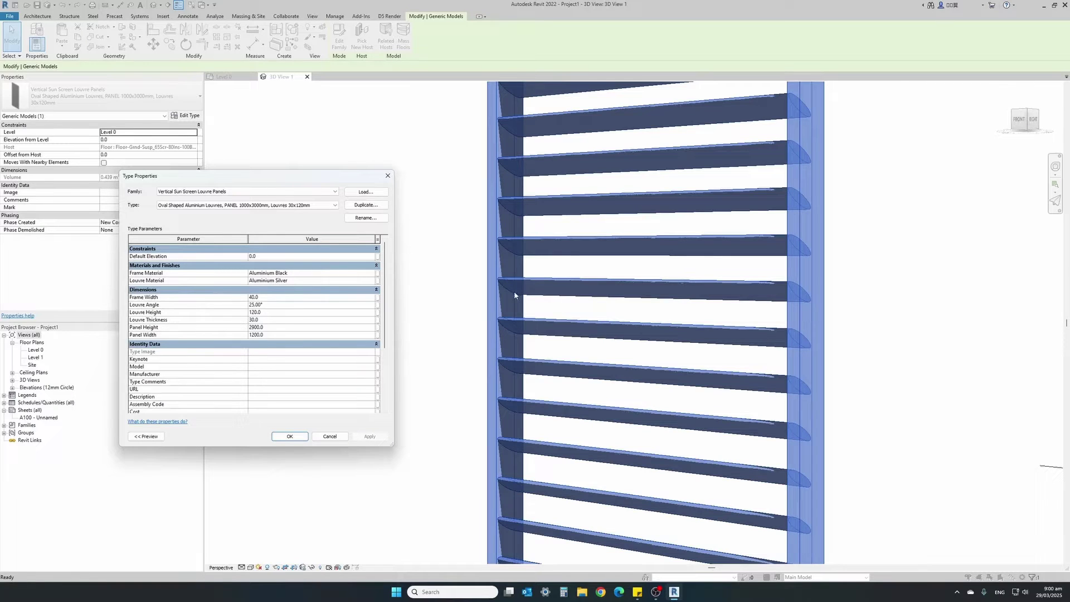
pyautogui.click(275, 305)
pyautogui.write('50')
pyautogui.click(368, 436)
# - Set the type's louvre angle to 90° and accept the type properties to view the closed panel
pyautogui.click(279, 304)
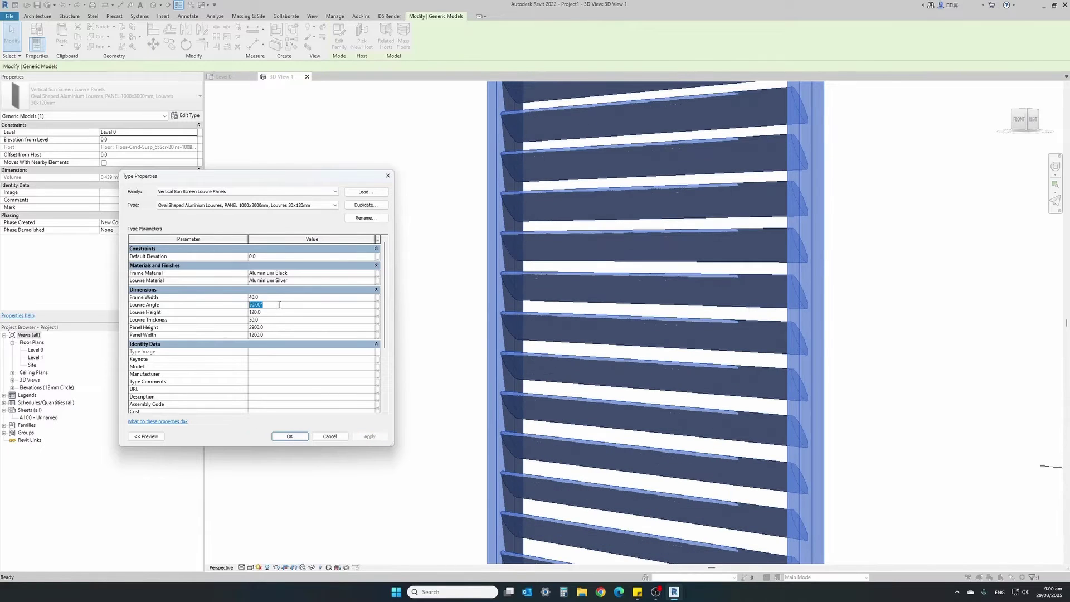
pyautogui.write('90')
pyautogui.click(368, 436)
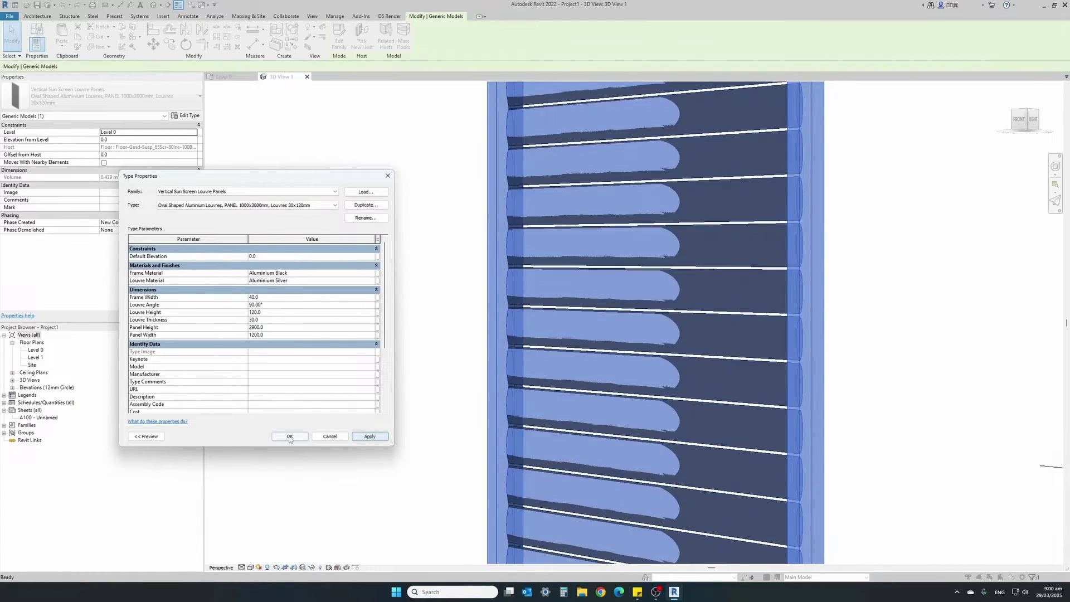
pyautogui.click(289, 436)
pyautogui.scroll(-2, 344, 392)
pyautogui.scroll(-2, 343, 390)
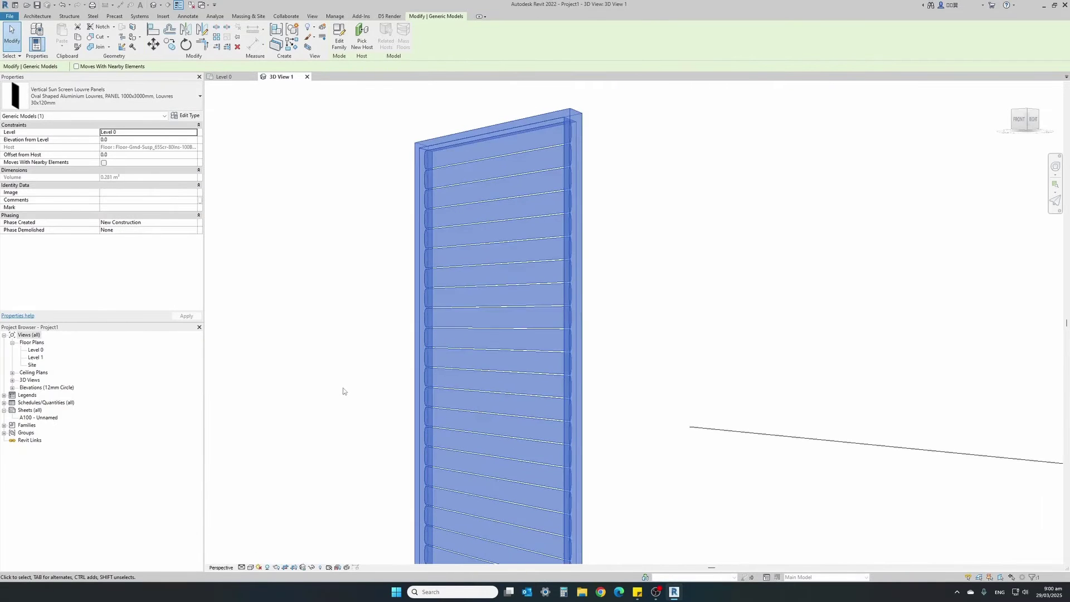
pyautogui.moveTo(310, 410); pyautogui.dragTo(399, 380, button='middle')
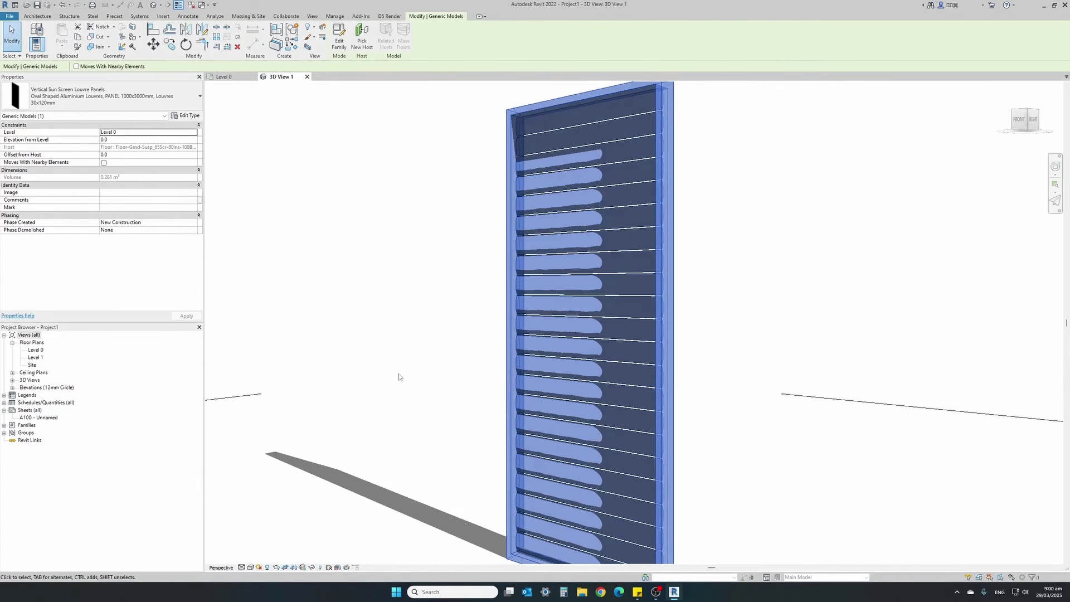
# - Reopen the panel's type properties and set the louvre height to 80 mm
pyautogui.click(188, 116)
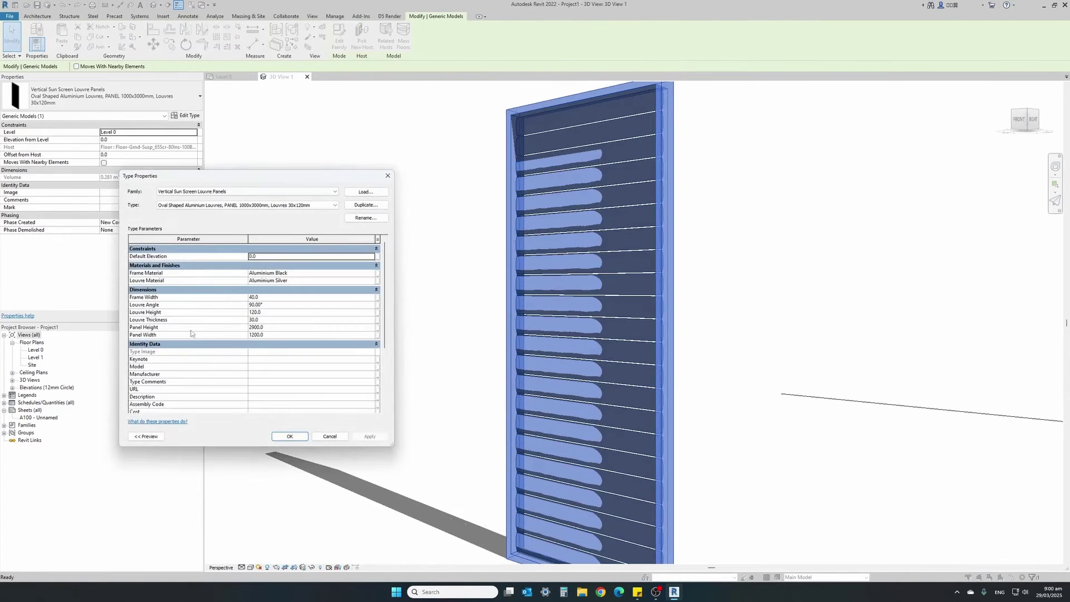
pyautogui.click(274, 312)
pyautogui.write('80')
pyautogui.click(359, 439)
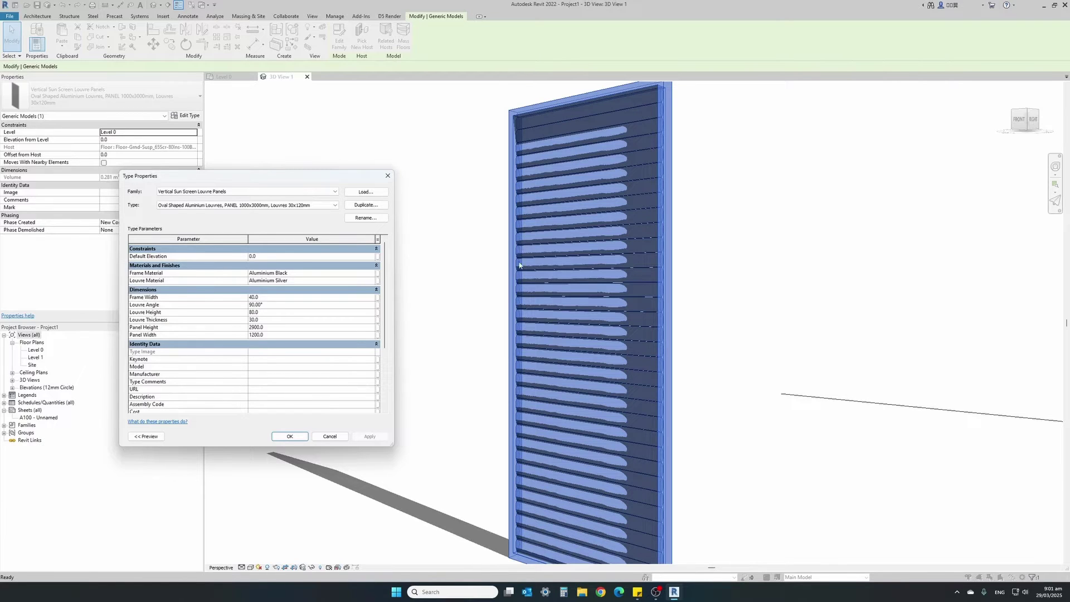
# - Apply a louvre height of 130 mm to the panel type and return it to 80 mm
pyautogui.click(271, 311)
pyautogui.write('130')
pyautogui.click(368, 437)
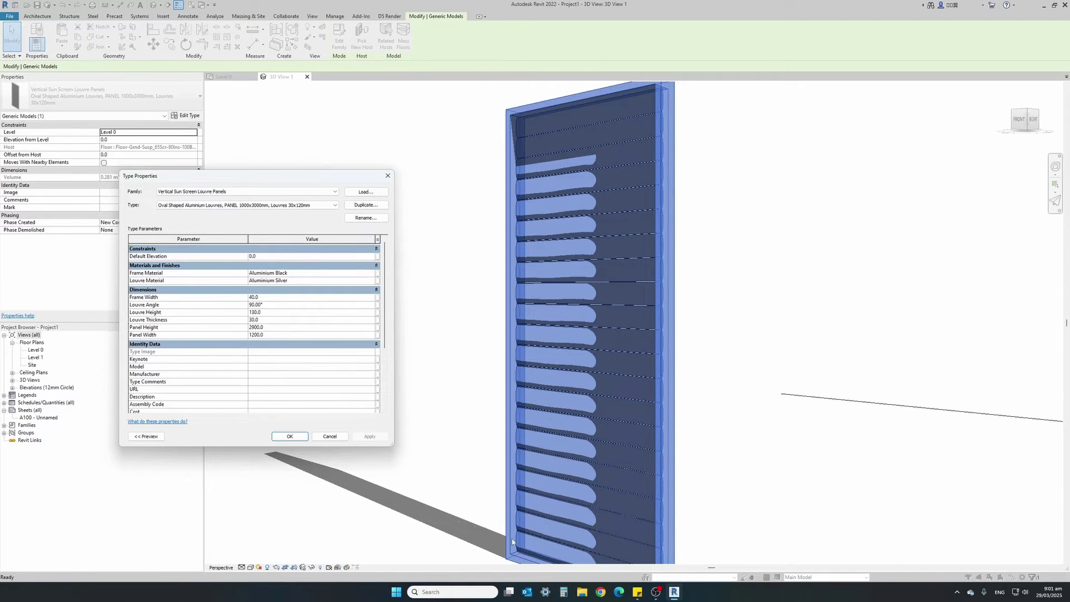
pyautogui.click(280, 314)
pyautogui.write('80')
pyautogui.click(370, 436)
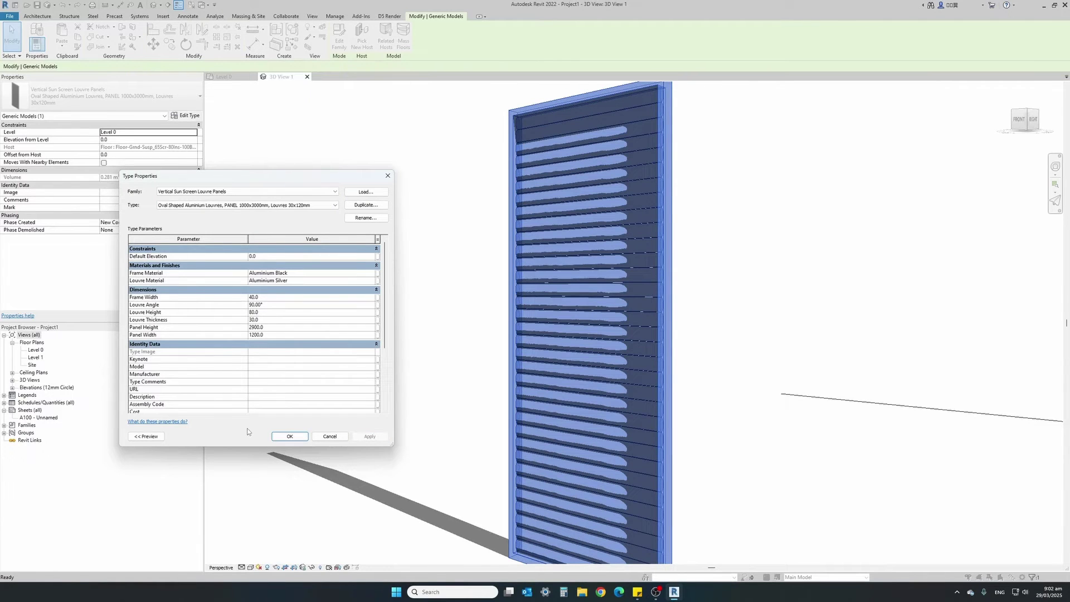
# - Set the type's louvre height to 120 mm and louvre angle to 30°, and apply both
pyautogui.click(270, 312)
pyautogui.write('120')
pyautogui.click(279, 306)
pyautogui.write('30')
pyautogui.click(370, 437)
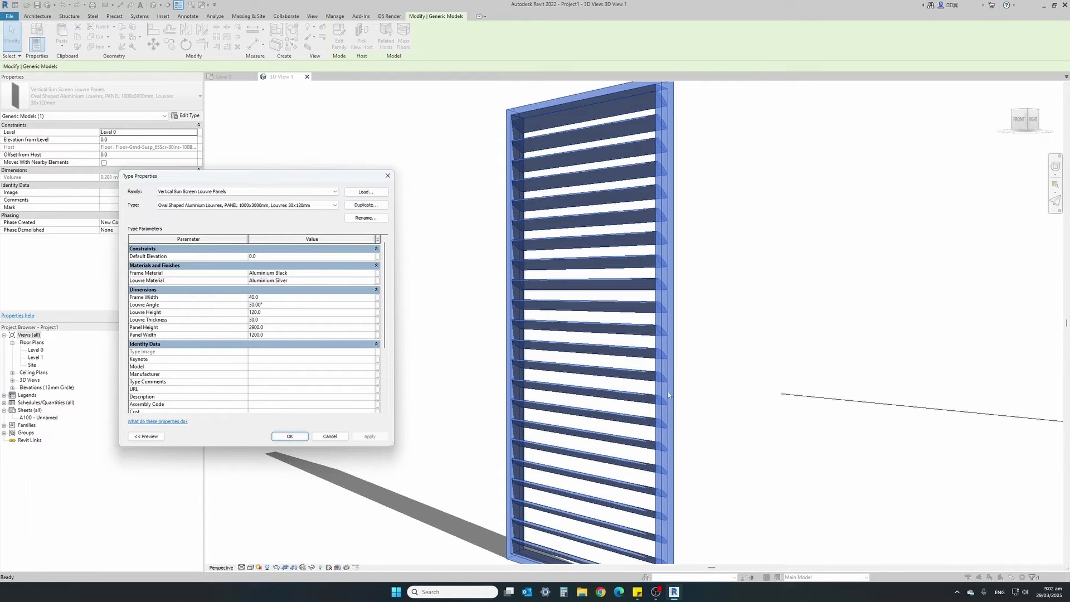
# - Set the louvre angle of the panel type to 0° and apply it
pyautogui.click(285, 305)
pyautogui.write('0')
pyautogui.click(367, 438)
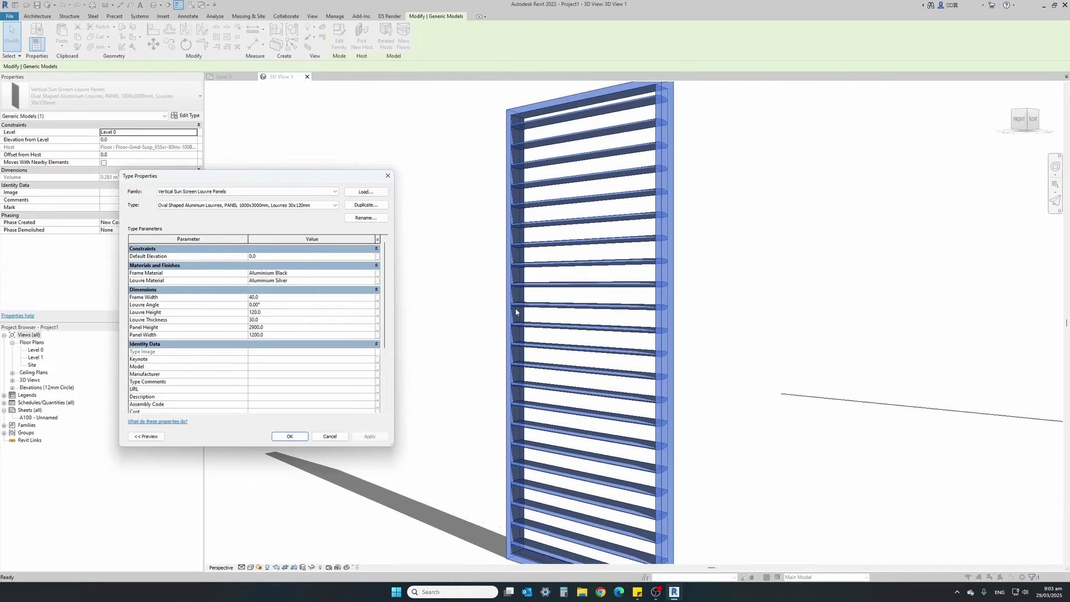
# - Apply a louvre height of 60 mm to the panel type and return it to 120 mm
pyautogui.click(290, 313)
pyautogui.write('60')
pyautogui.click(369, 437)
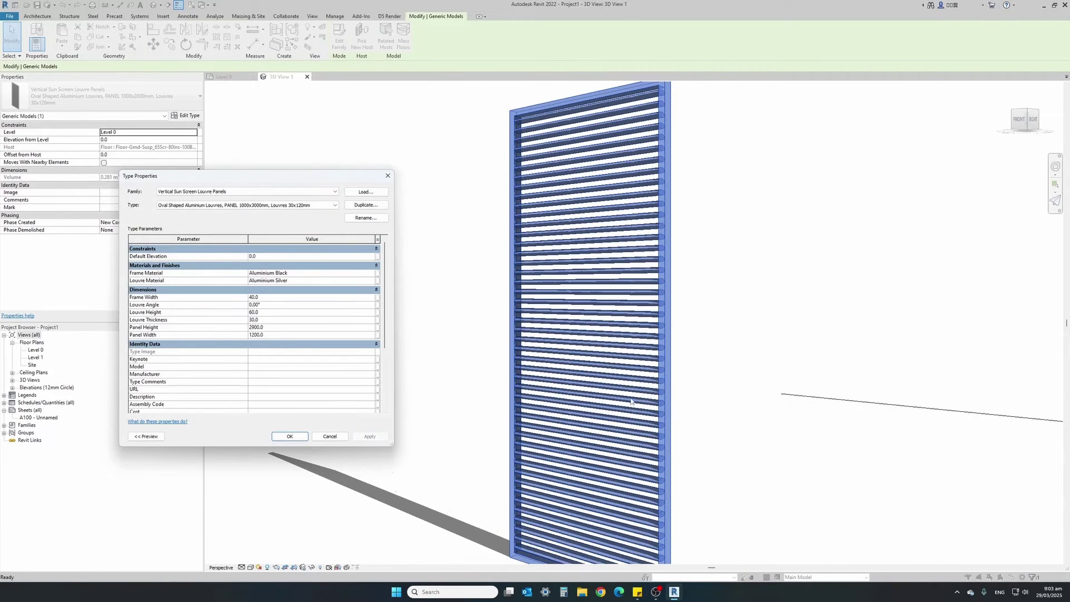
pyautogui.click(275, 313)
pyautogui.write('120')
pyautogui.click(362, 436)
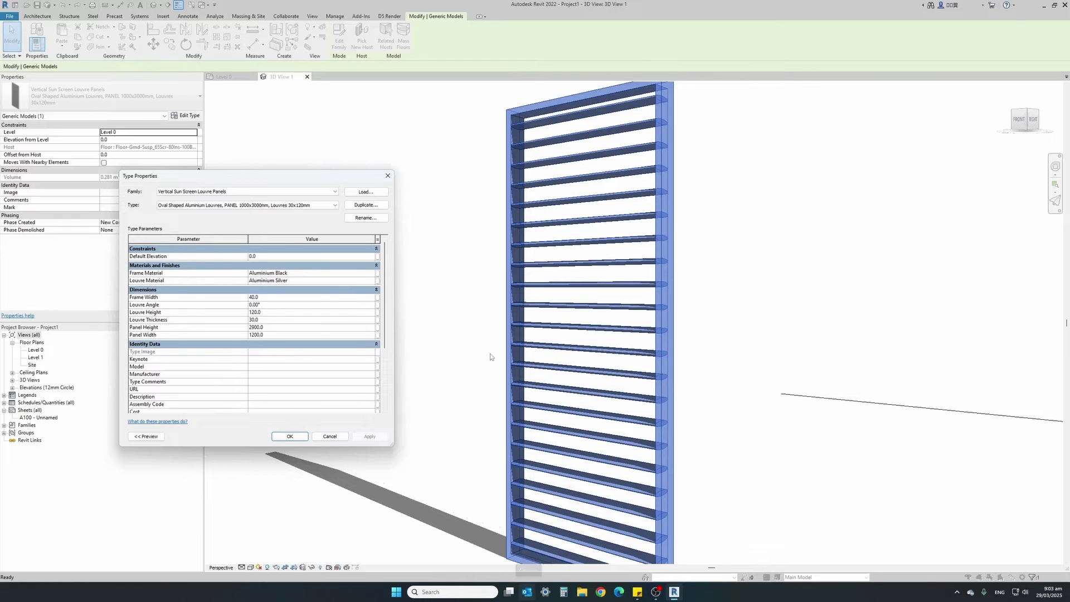
# - Try a frame width of 60 mm on the panel type and change it to 30 mm
pyautogui.click(275, 297)
pyautogui.write('60')
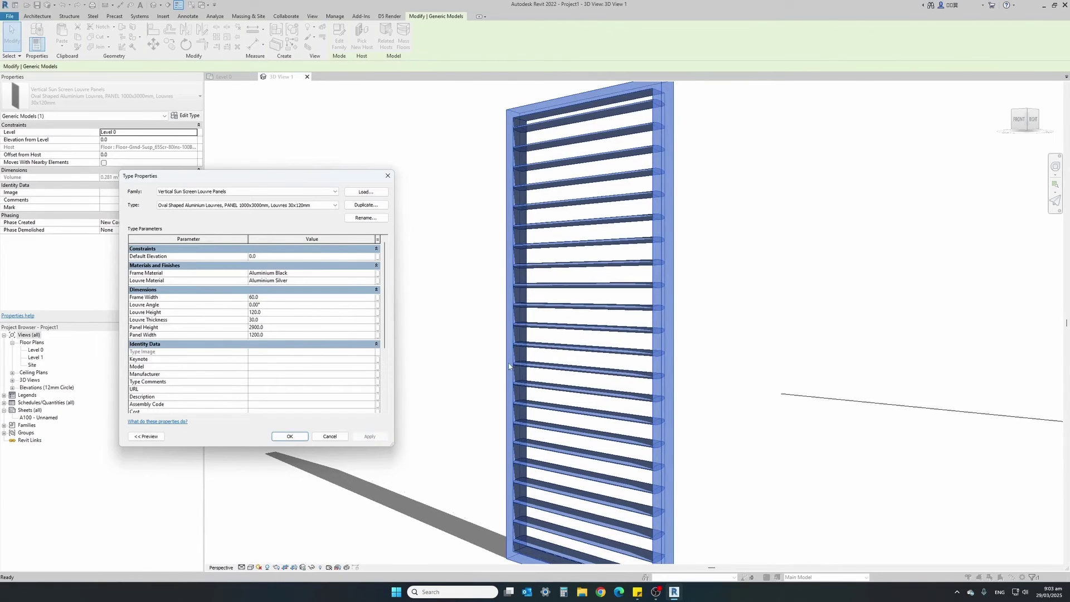
pyautogui.click(266, 297)
pyautogui.write('30')
pyautogui.click(367, 436)
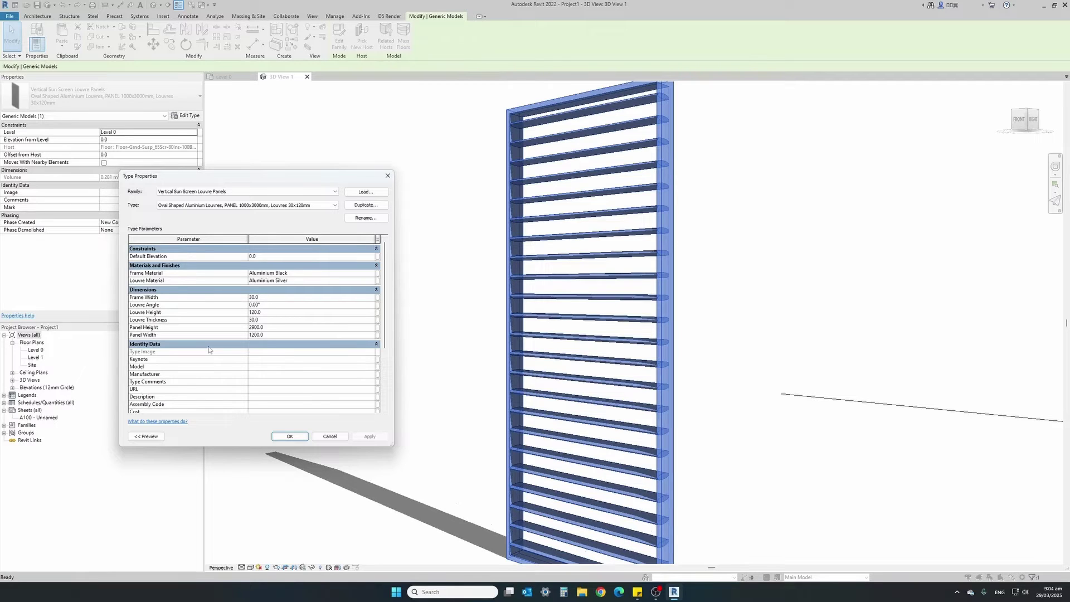
# - Set the type's louvre angle to 30°, collapse the identity data parameters and accept the type properties
pyautogui.click(266, 306)
pyautogui.write('30')
pyautogui.click(359, 439)
pyautogui.click(289, 344)
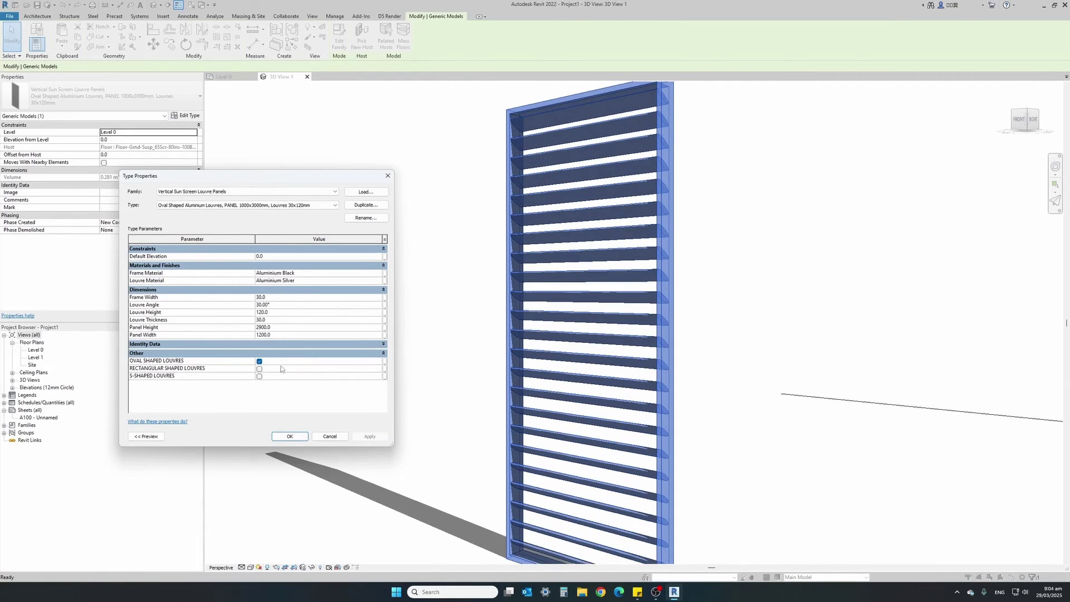
pyautogui.click(290, 437)
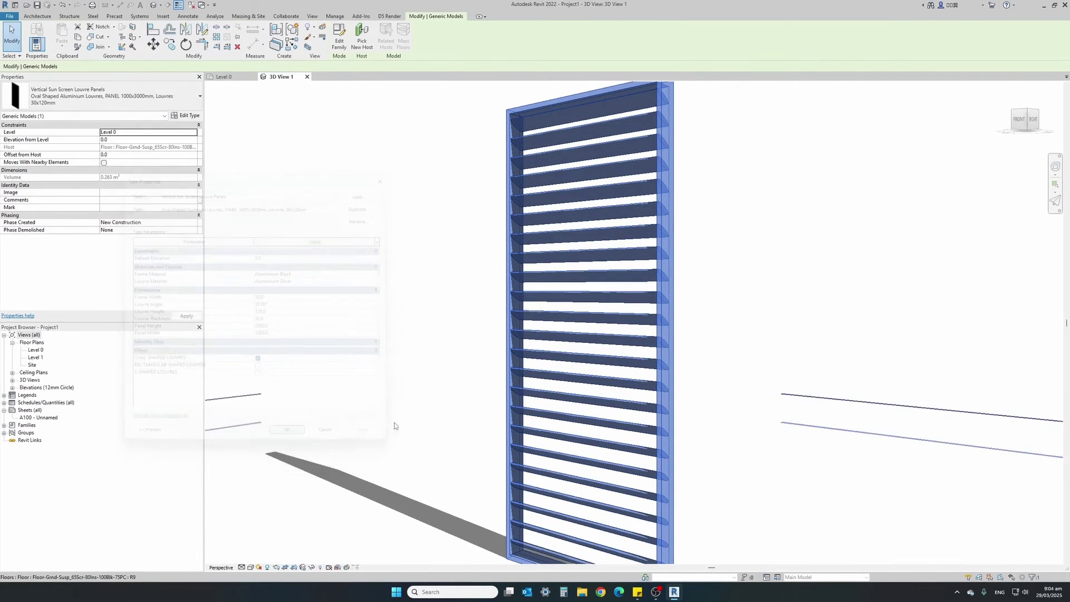
# - Switch the panel type from oval shaped to rectangular shaped louvres and apply the change
pyautogui.scroll(5, 536, 360)
pyautogui.keyDown('shift'); pyautogui.moveTo(536, 360); pyautogui.dragTo(495, 378, button='middle'); pyautogui.keyUp('shift')
pyautogui.scroll(1, 657, 341)
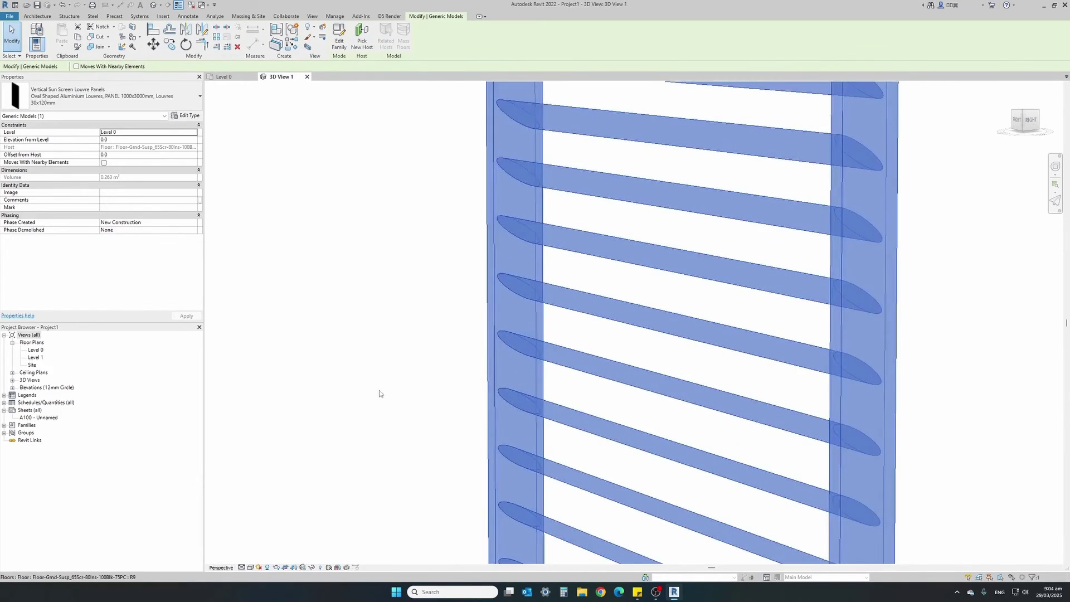
pyautogui.click(377, 394)
pyautogui.press('Escape')
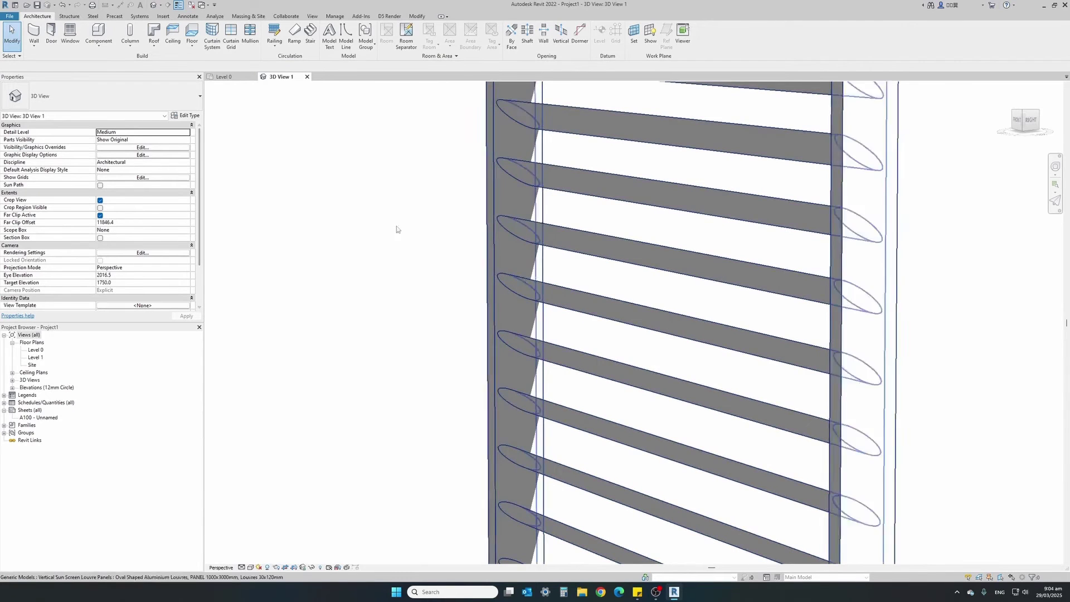
pyautogui.click(489, 235)
pyautogui.click(187, 115)
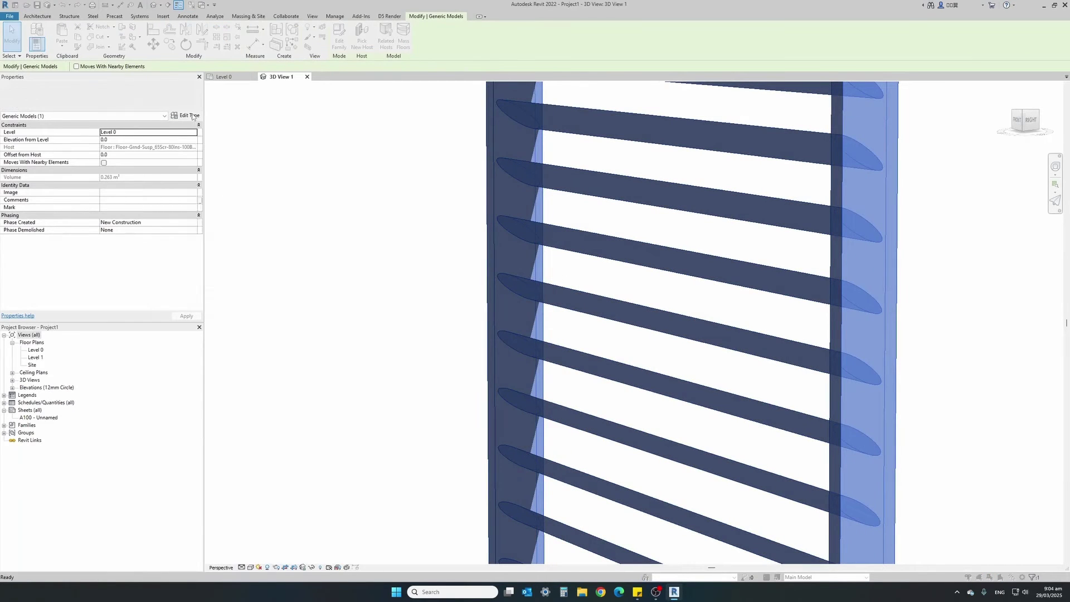
pyautogui.click(287, 344)
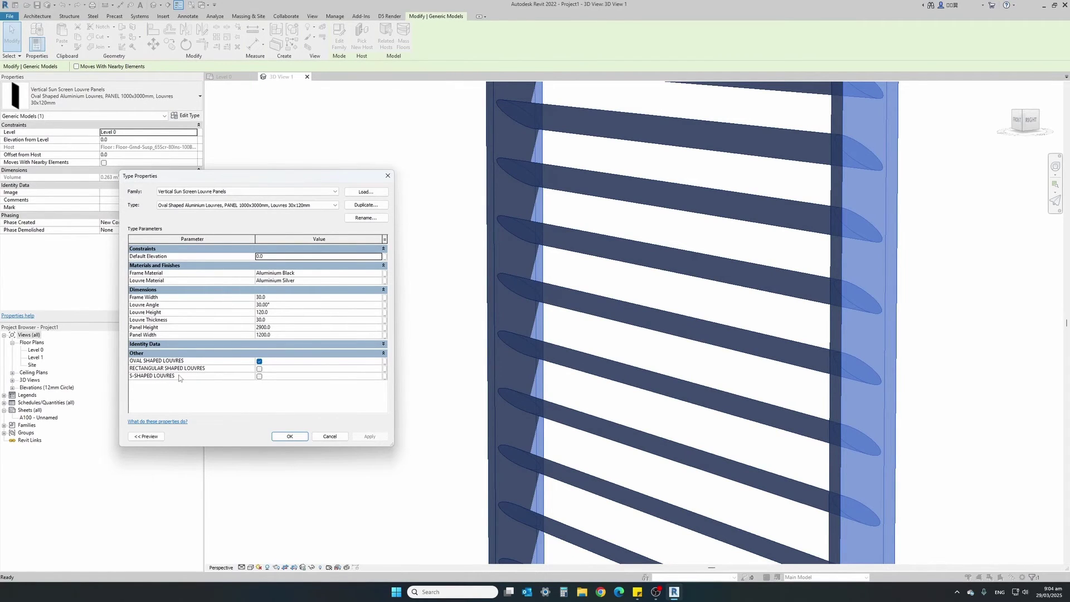
pyautogui.click(259, 361)
pyautogui.click(260, 369)
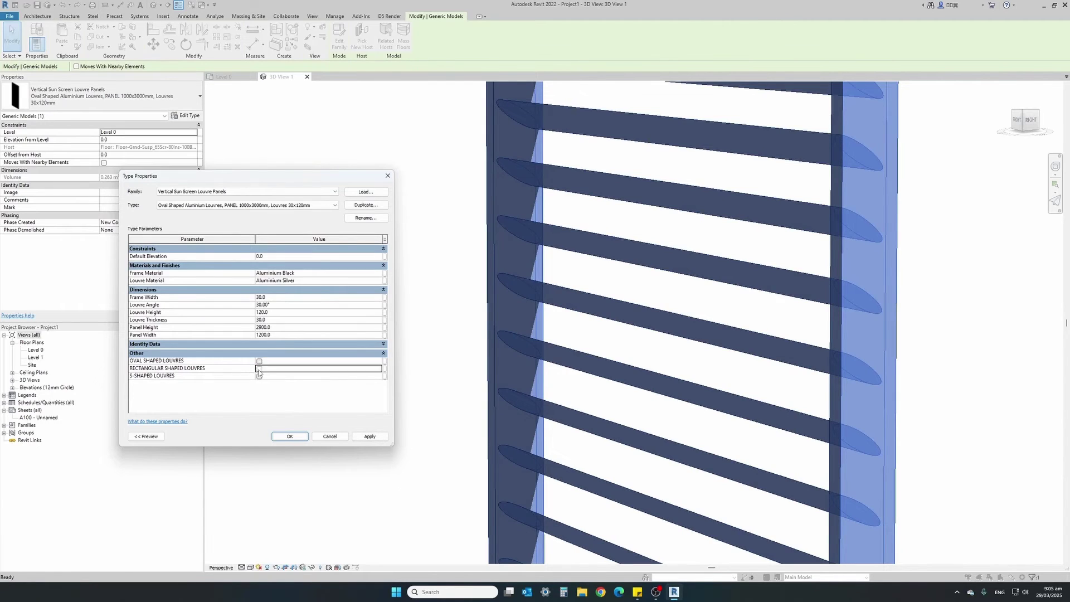
pyautogui.click(380, 440)
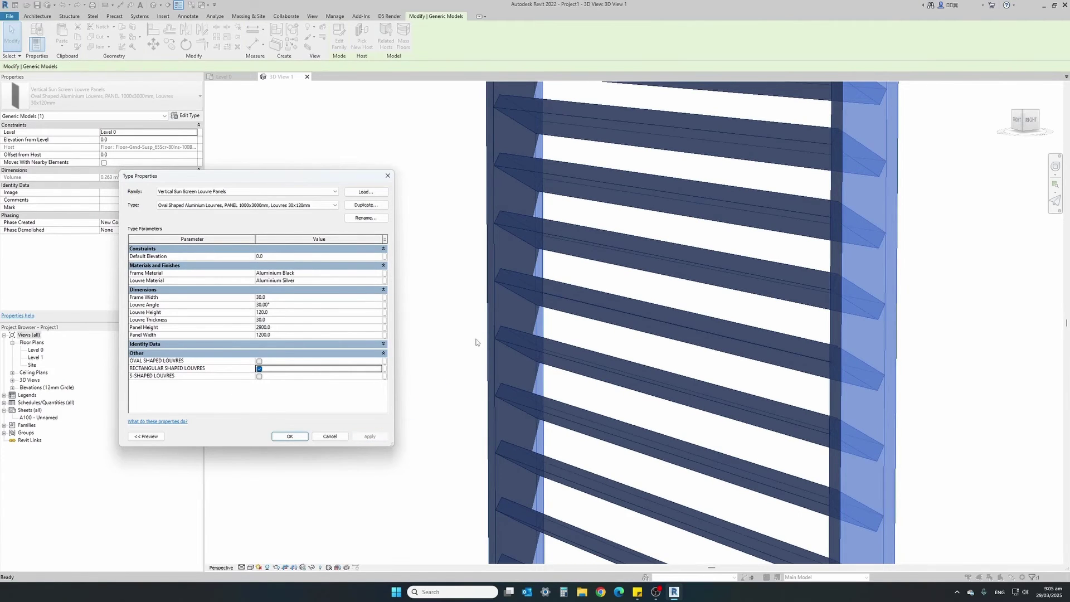
# - Switch the panel type from rectangular shaped to S-shaped louvres and apply the change
pyautogui.click(259, 368)
pyautogui.click(259, 377)
pyautogui.click(370, 437)
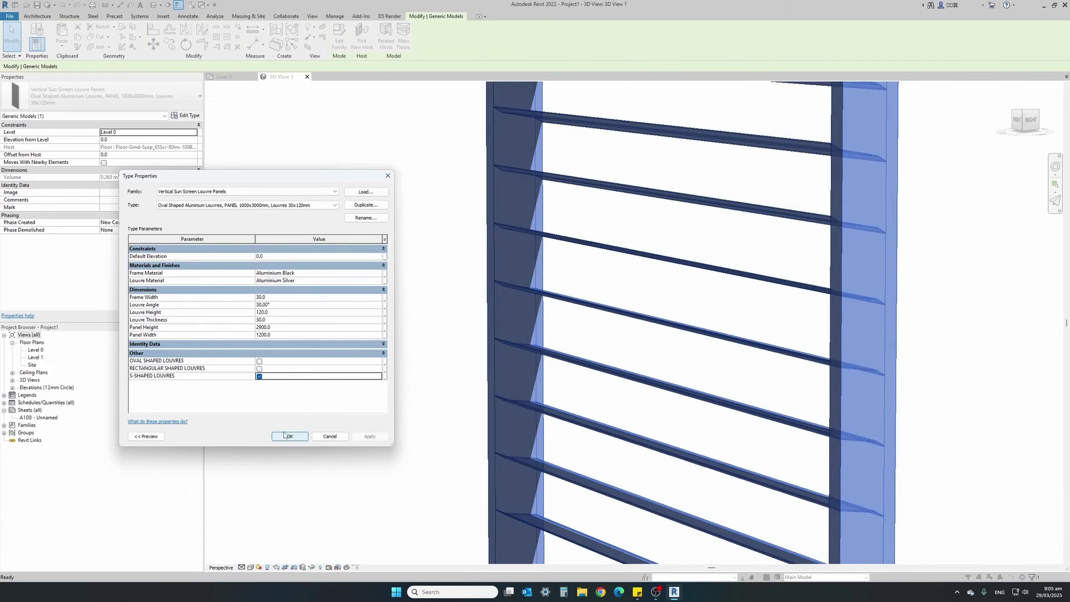
# - Set the louvre angle of the S-shaped louvres to 10° and apply it
pyautogui.click(277, 304)
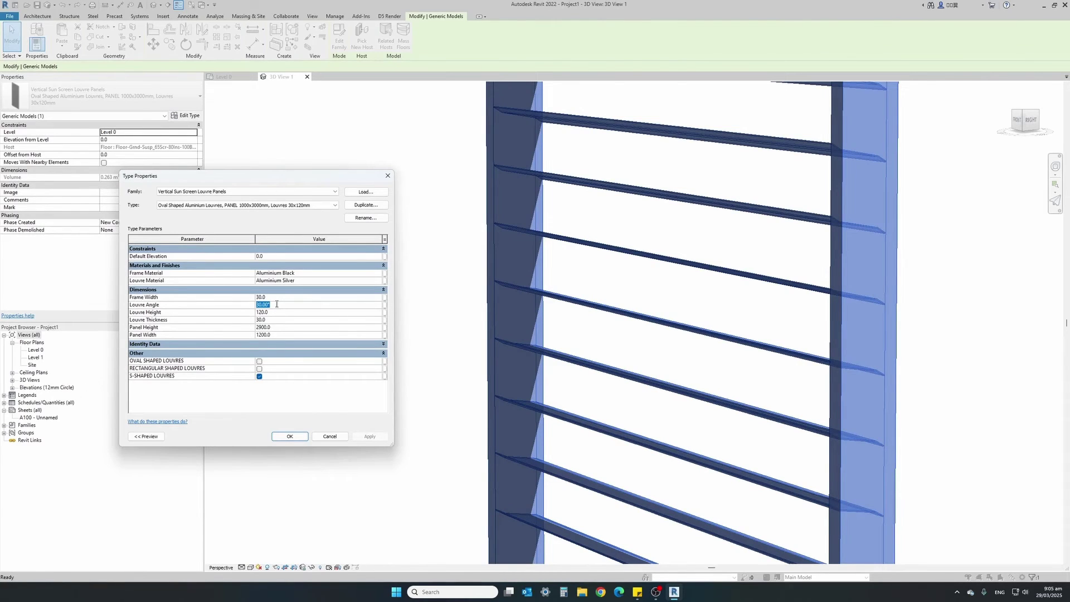
pyautogui.write('10')
pyautogui.click(359, 439)
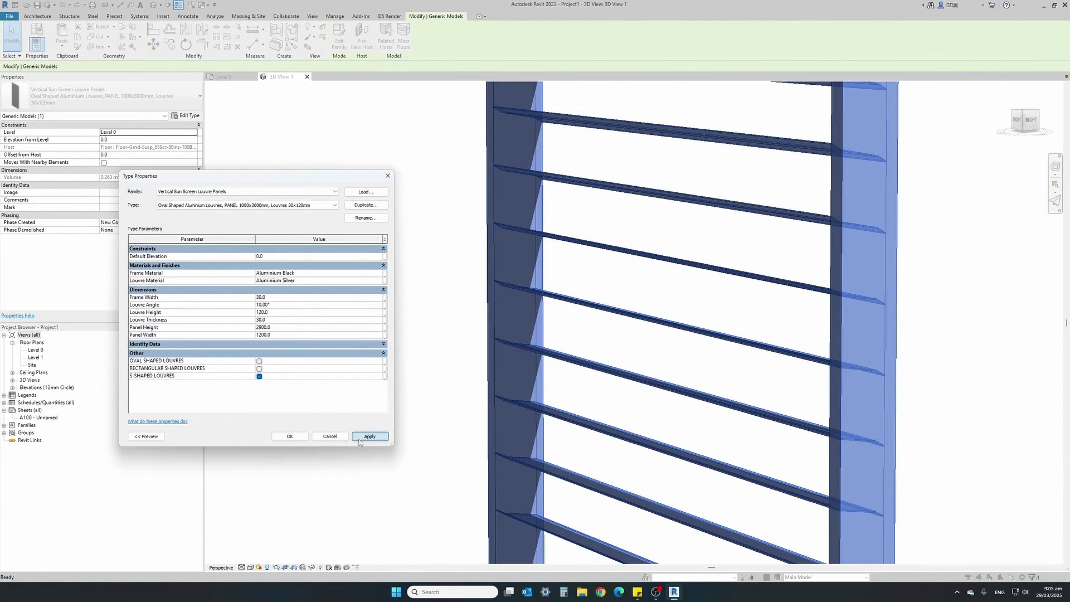
pyautogui.click(287, 437)
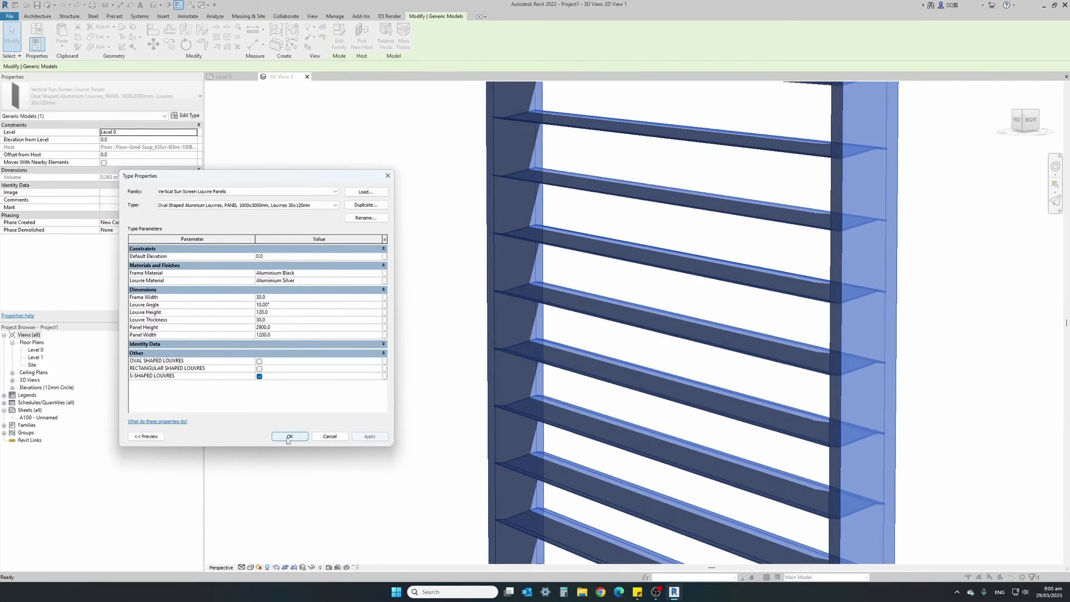
# - Set the louvre angle of the S-shaped louvres to 60° and apply it
pyautogui.click(279, 303)
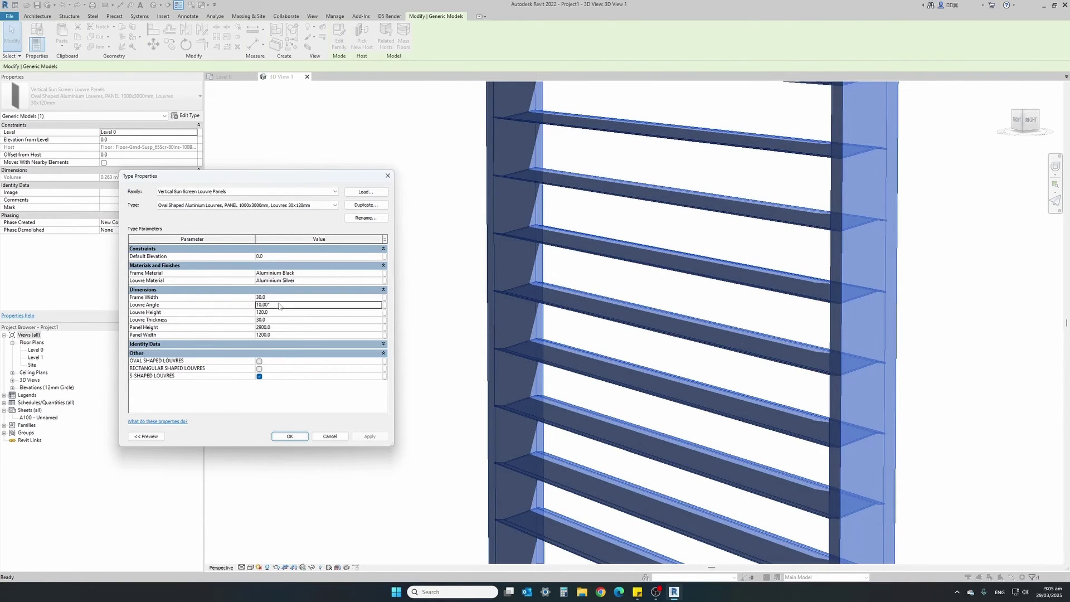
pyautogui.write('60')
pyautogui.click(290, 437)
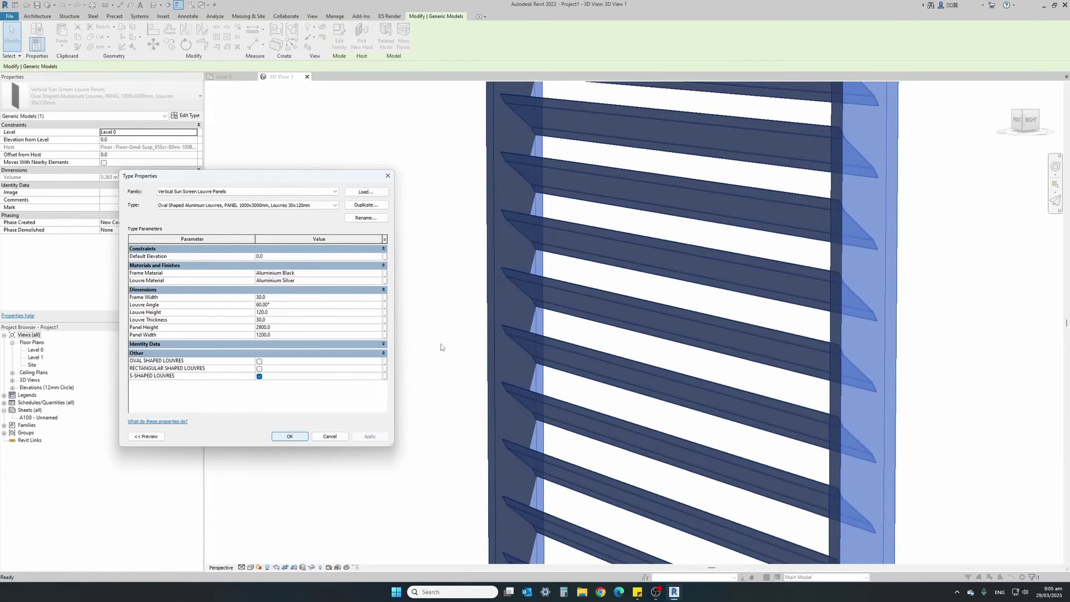
# - Set the louvre angle to -60°, apply it and accept the type properties
pyautogui.click(279, 305)
pyautogui.write('-60')
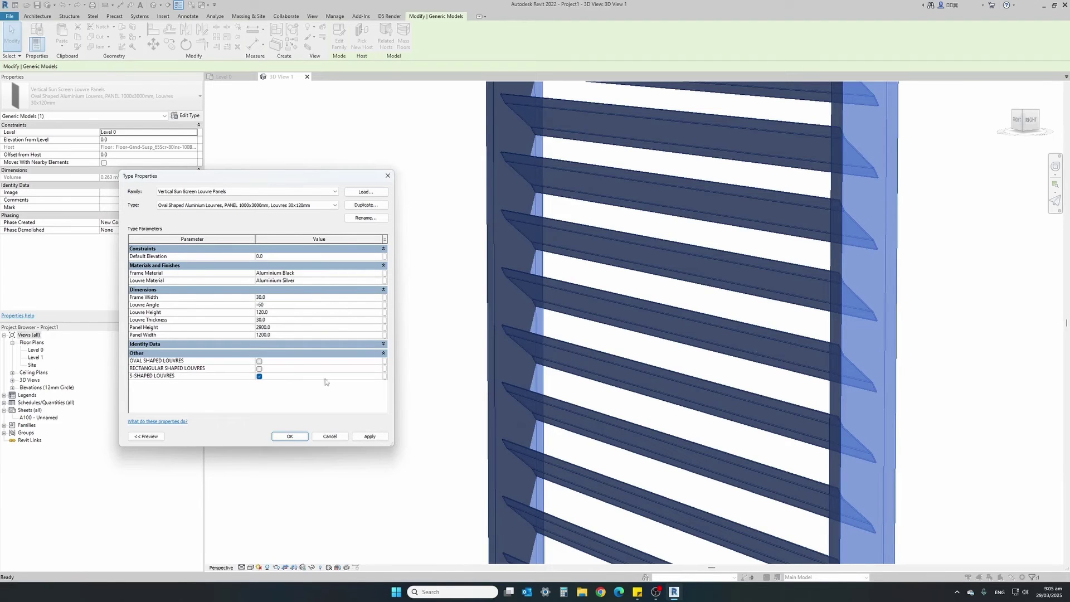
pyautogui.click(370, 436)
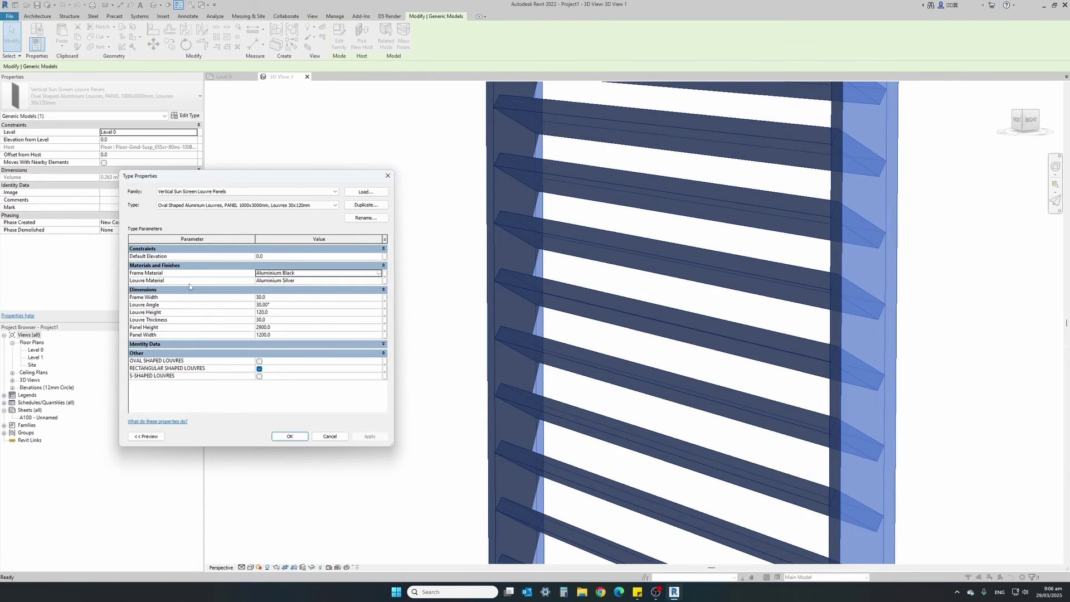
pyautogui.press('Return')
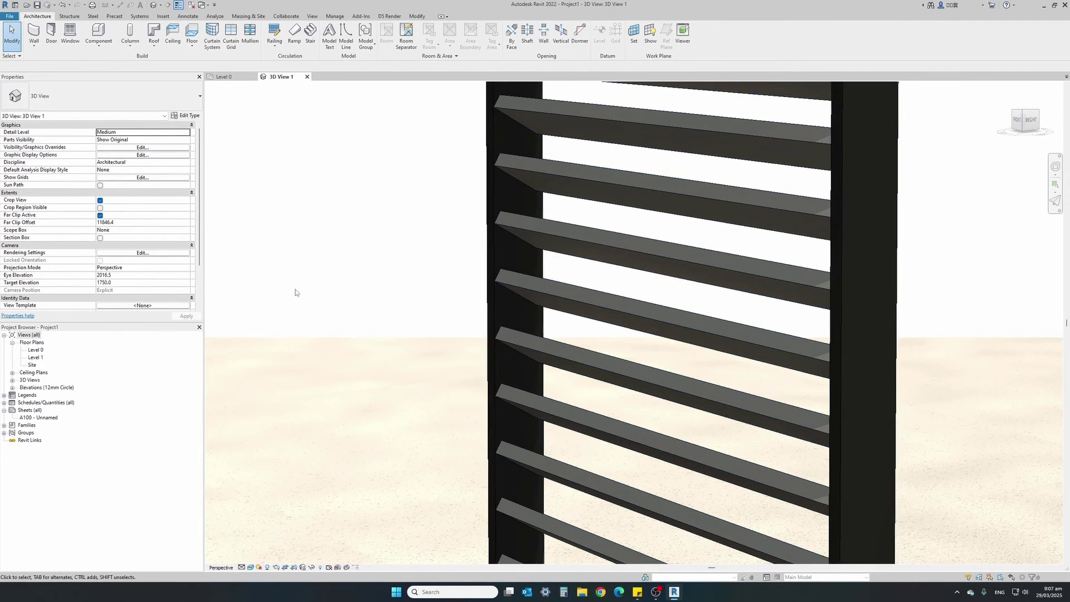
# - Assign Wood Sheathing, Chipboard as the frame material in the louvre panel's type properties
pyautogui.click(491, 255)
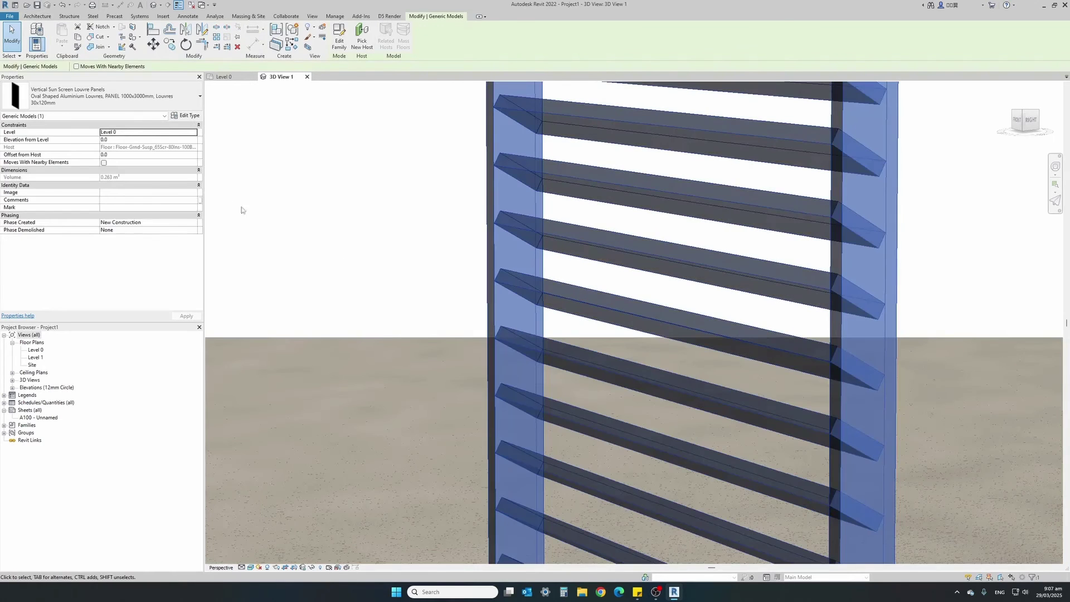
pyautogui.click(192, 107)
pyautogui.click(191, 107)
pyautogui.click(187, 115)
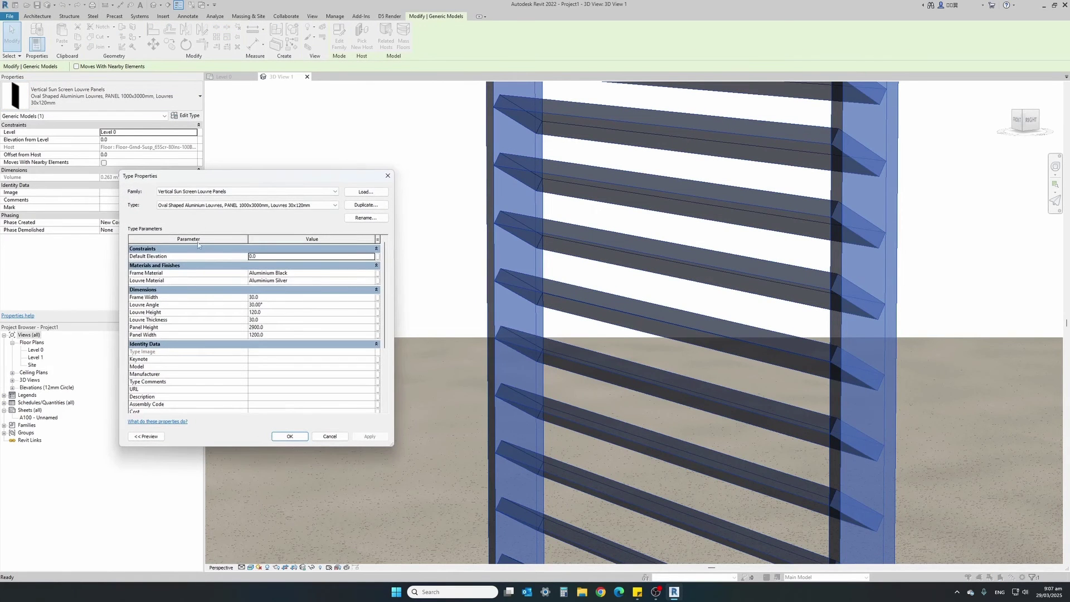
pyautogui.click(344, 273)
pyautogui.click(373, 273)
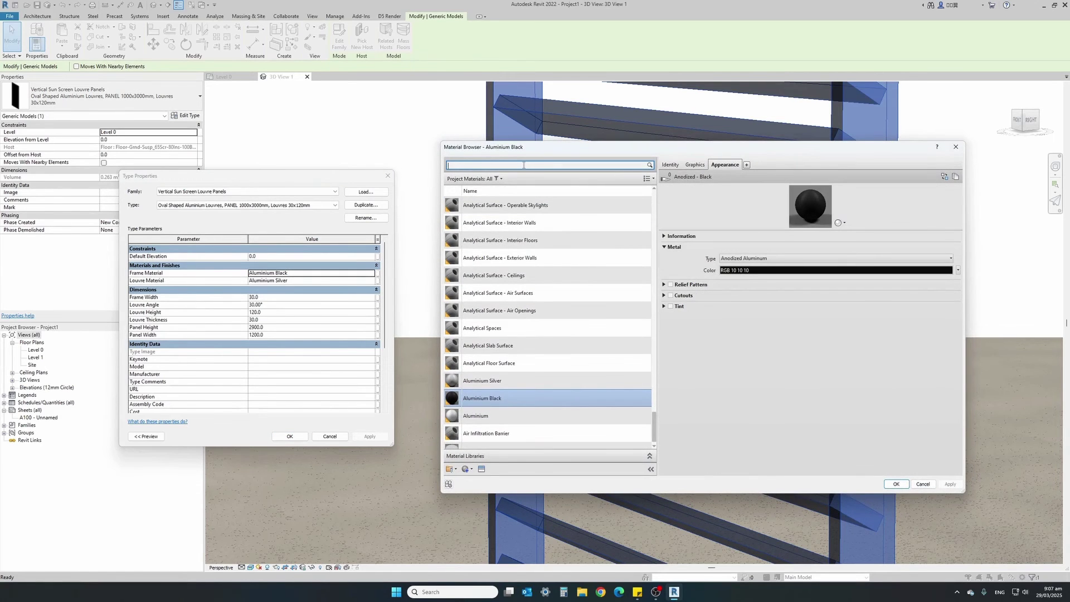
pyautogui.write('WOOD')
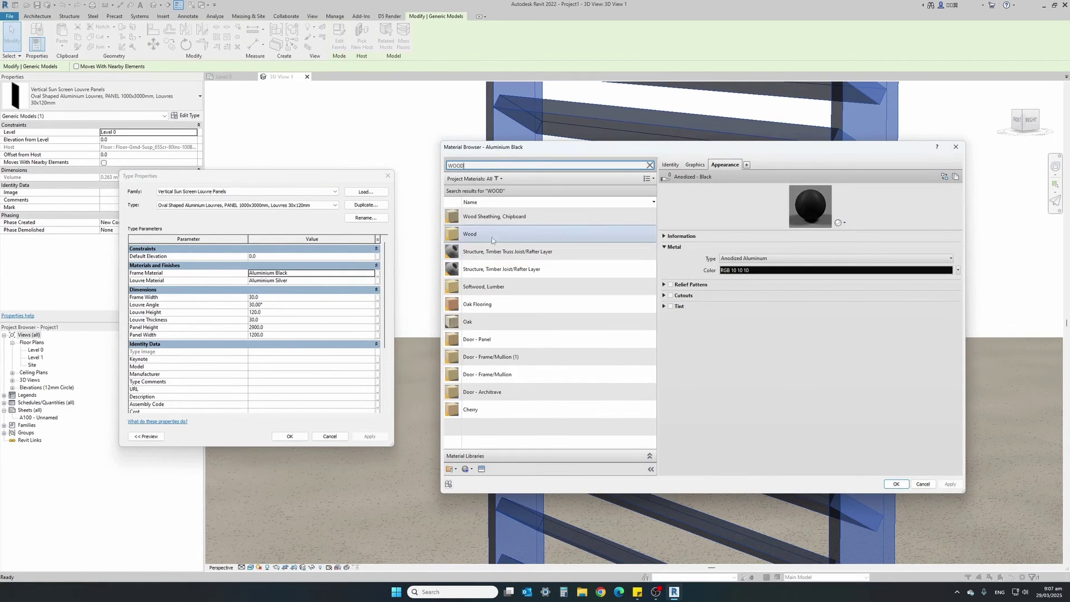
pyautogui.click(490, 217)
pyautogui.click(890, 485)
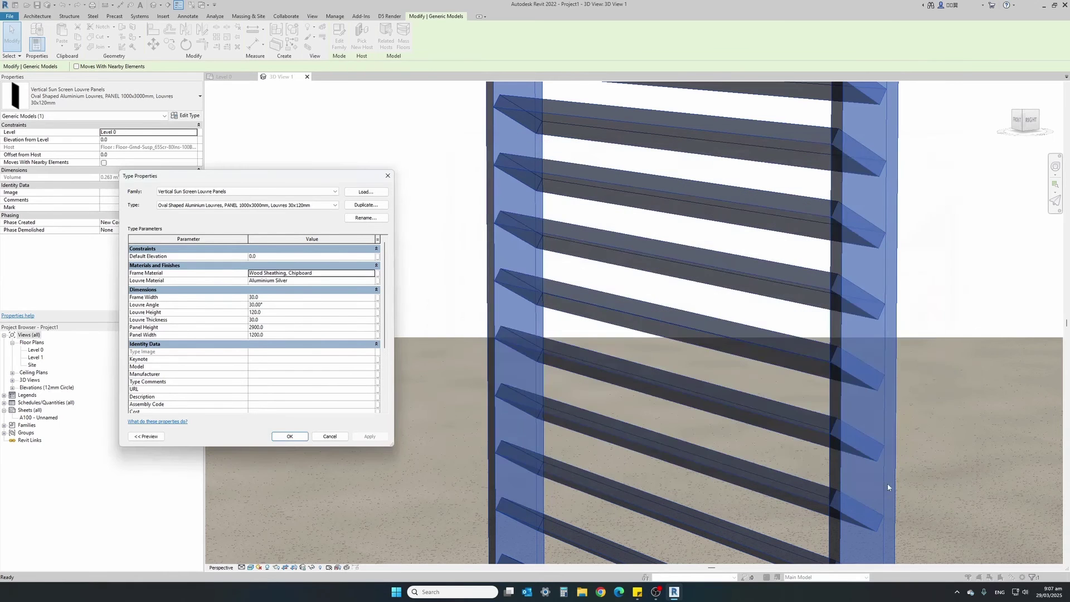
# - Assign Oak as the louvre material, then apply and accept the type properties
pyautogui.click(322, 281)
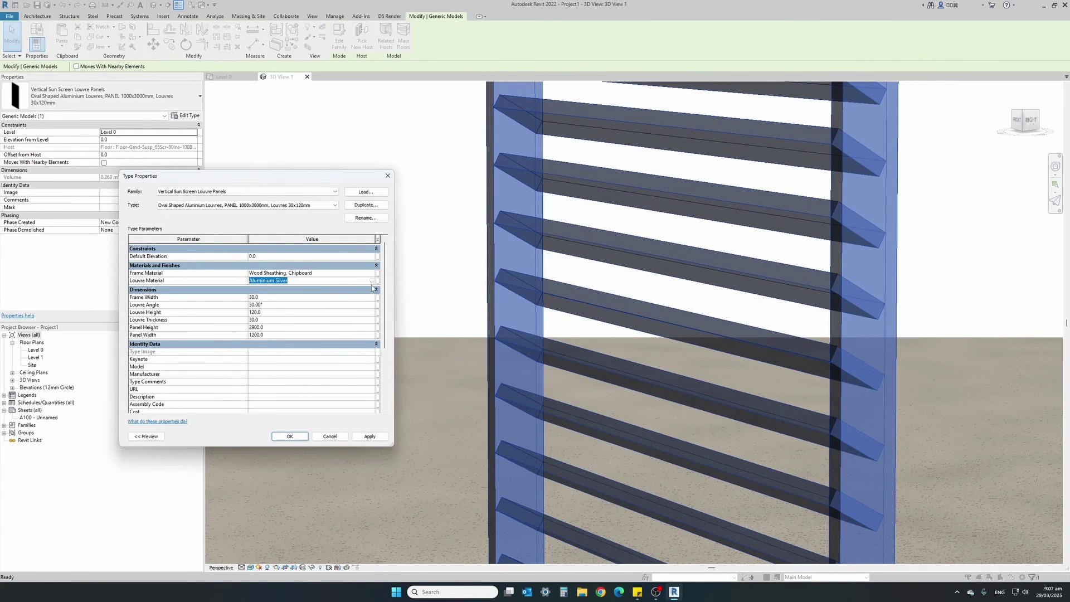
pyautogui.click(372, 281)
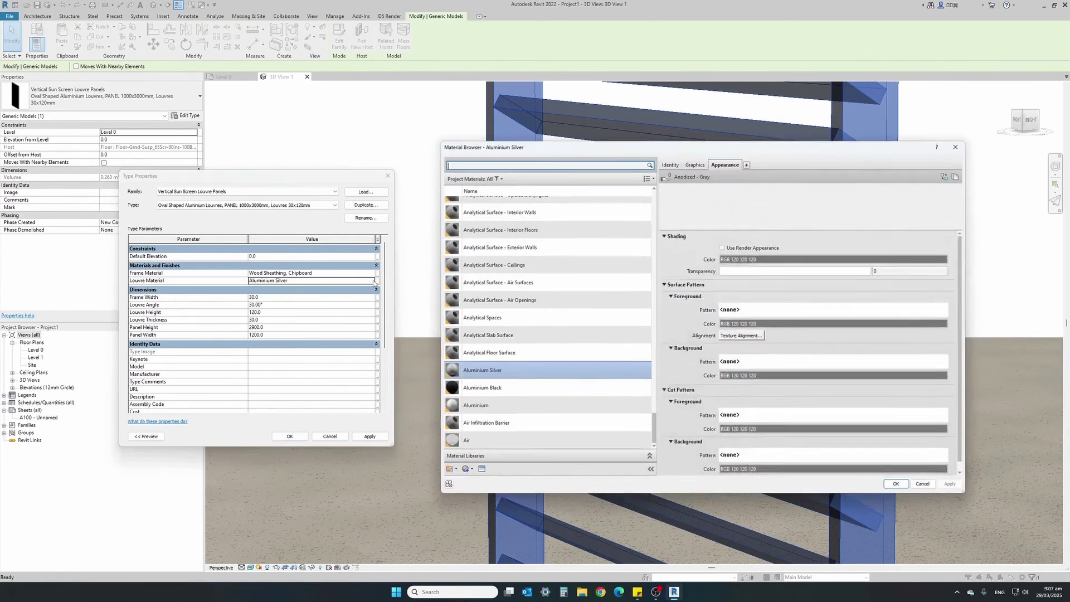
pyautogui.click(507, 165)
pyautogui.write('WOOD')
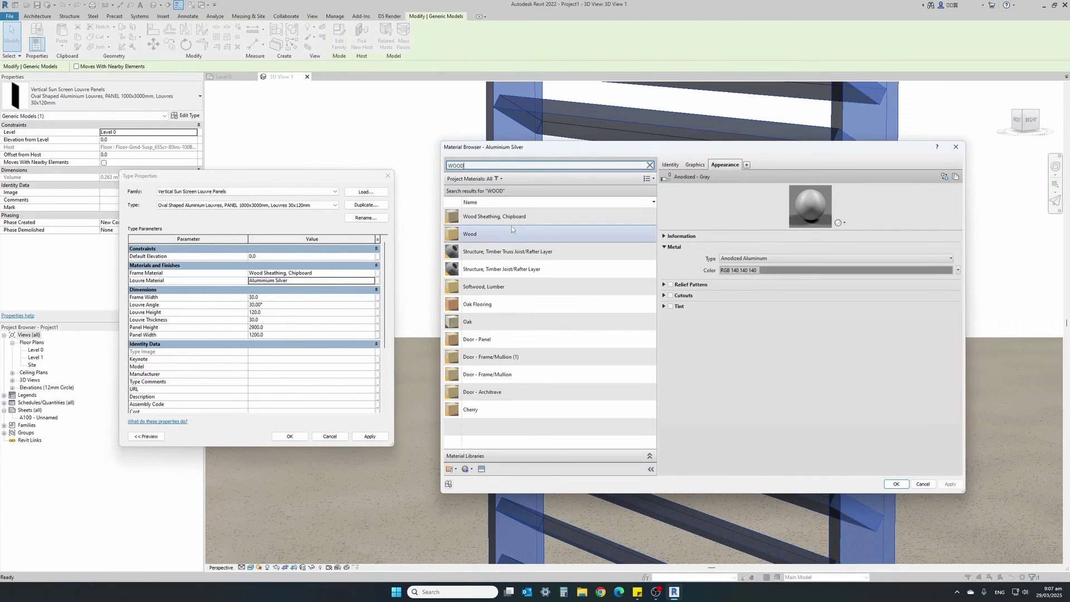
pyautogui.click(502, 322)
pyautogui.click(895, 484)
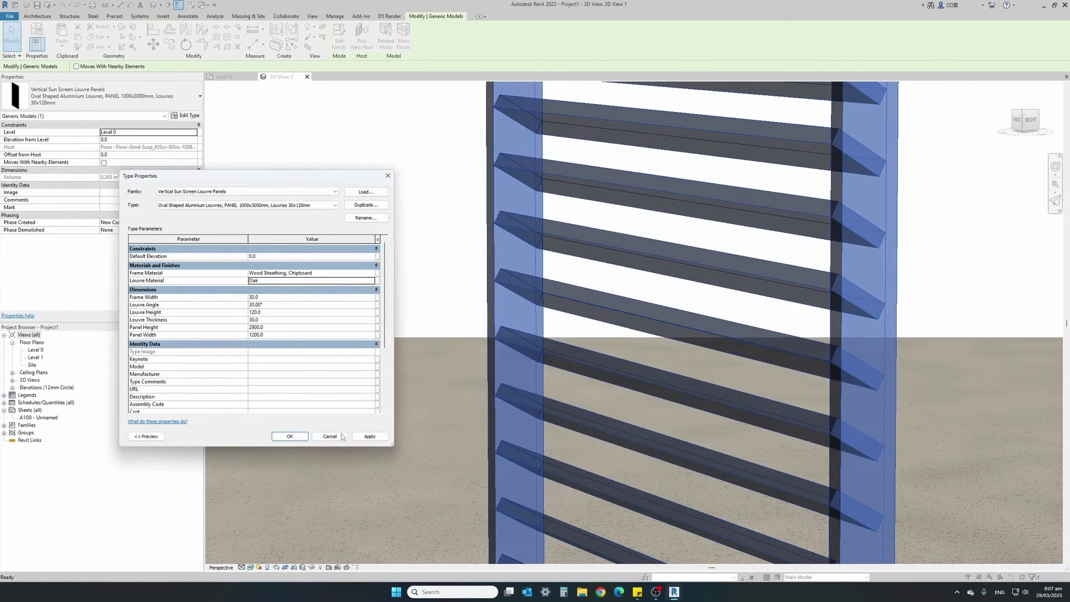
pyautogui.click(367, 437)
pyautogui.click(288, 436)
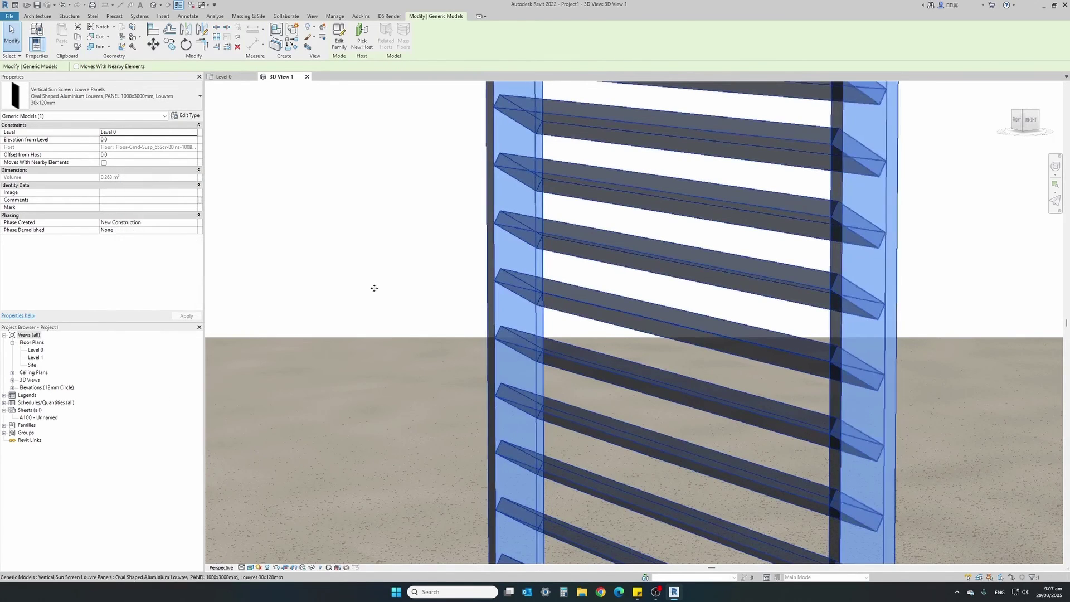
# - Deselect the louvre panel and switch the 3D view to the Shaded visual style
pyautogui.click(366, 287)
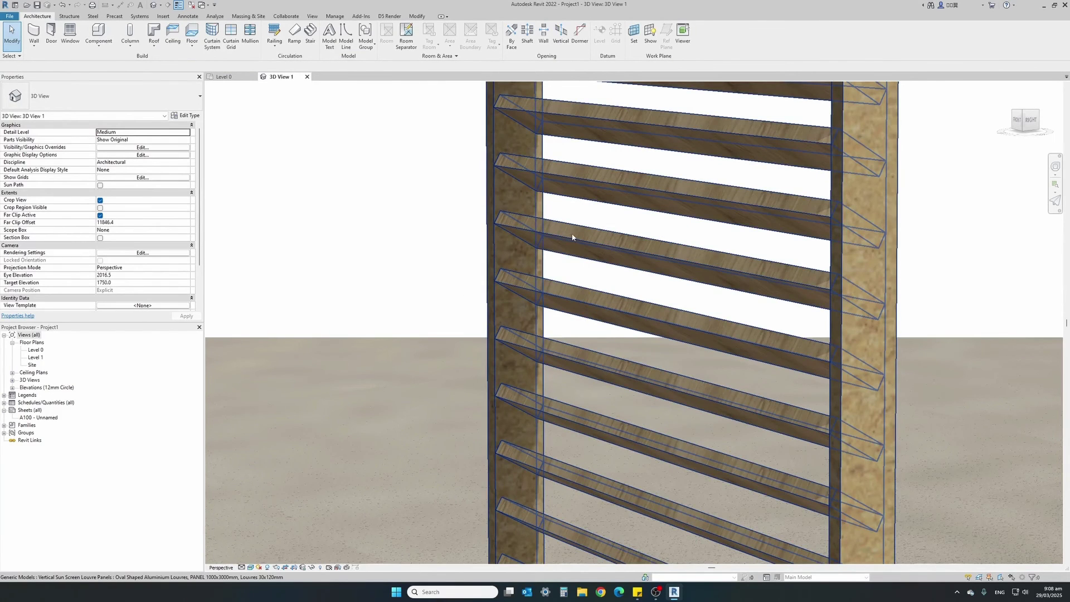
pyautogui.press('s')
pyautogui.press('d')
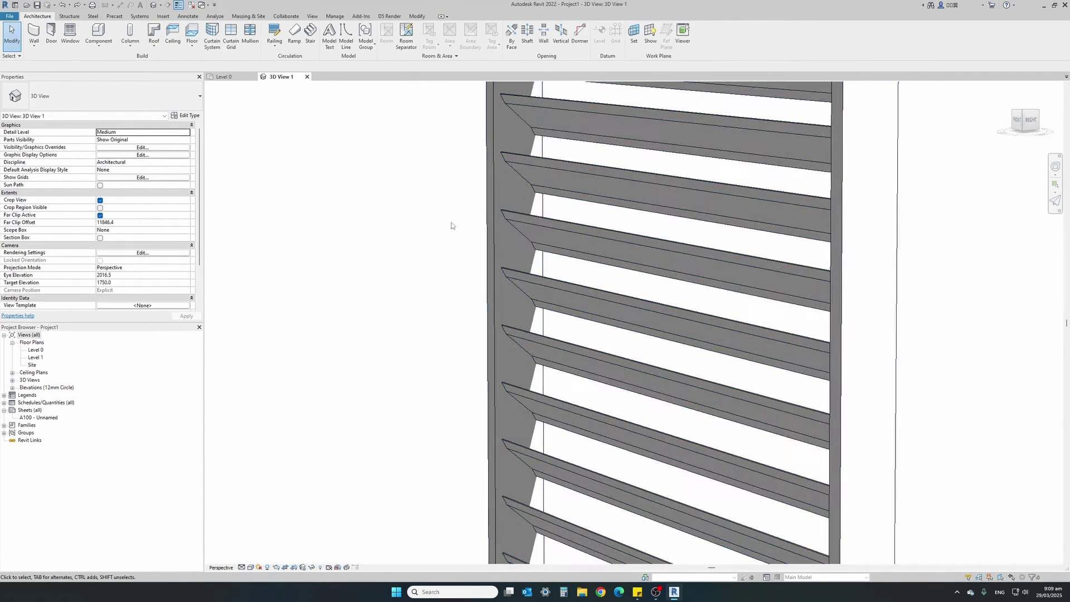
# - Open the panel's type properties, collapse the constraints and identity data groups, and review the dimension parameters
pyautogui.click(494, 208)
pyautogui.click(188, 115)
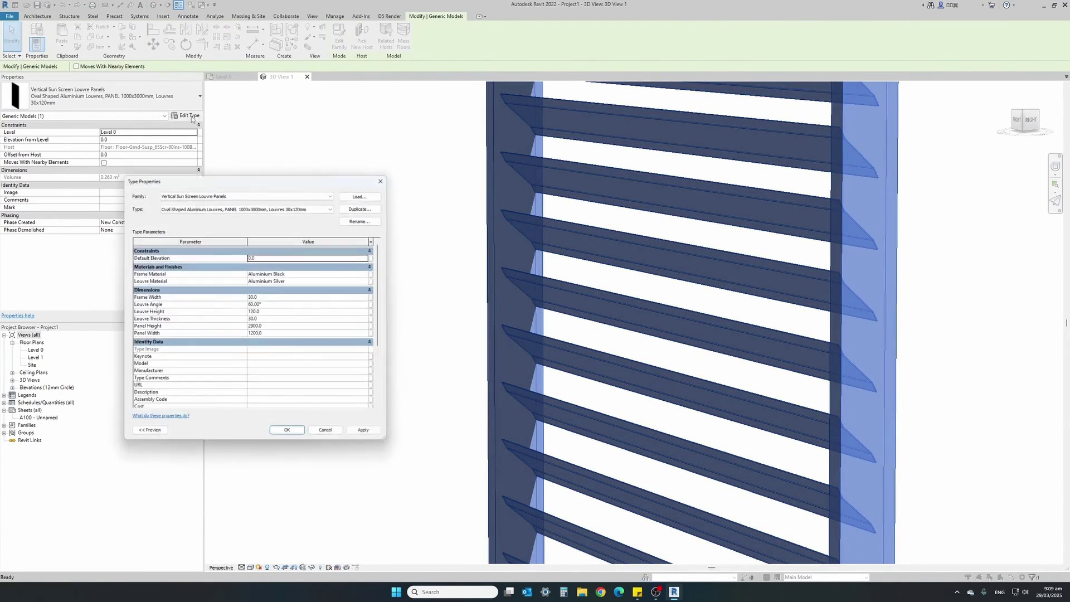
pyautogui.click(316, 250)
pyautogui.click(310, 337)
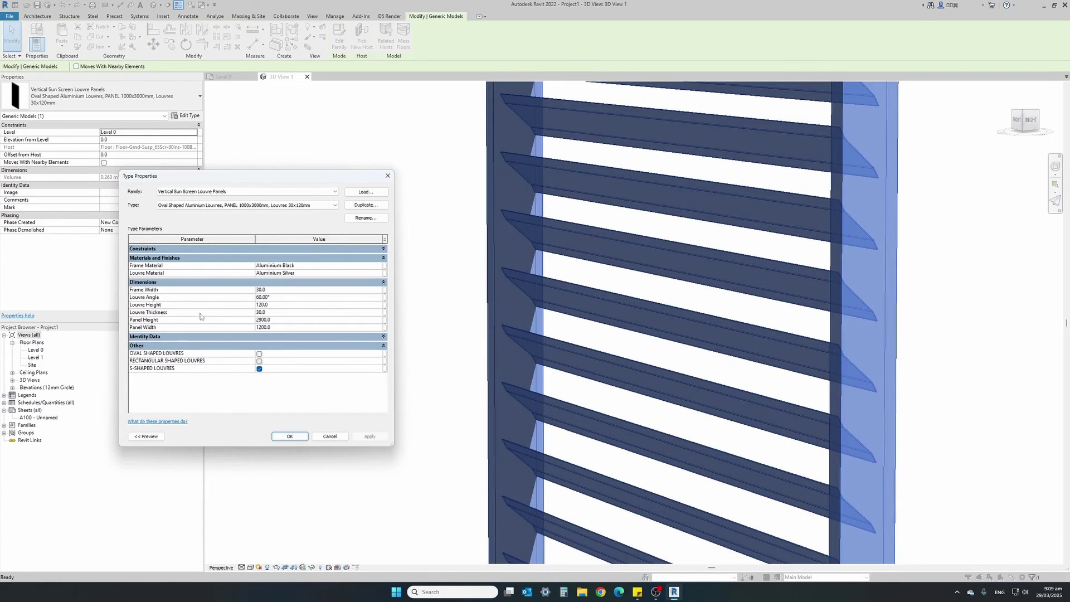
pyautogui.click(277, 290)
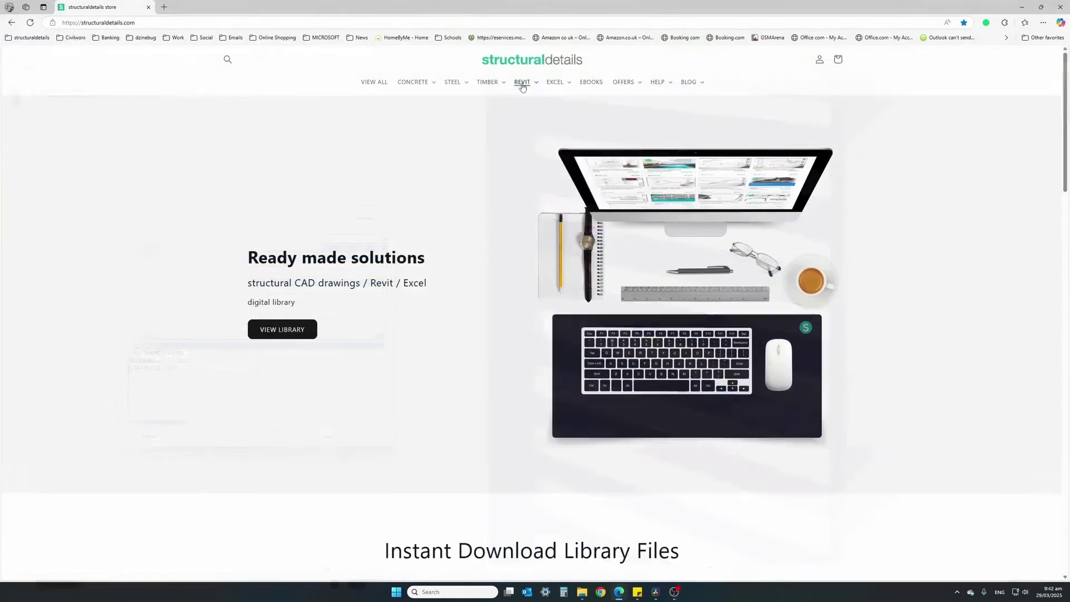
# - In the structuraldetails web store, open the Vertical Sun Screen Louvre Panels product from the Revit fixtures collection
pyautogui.click(523, 82)
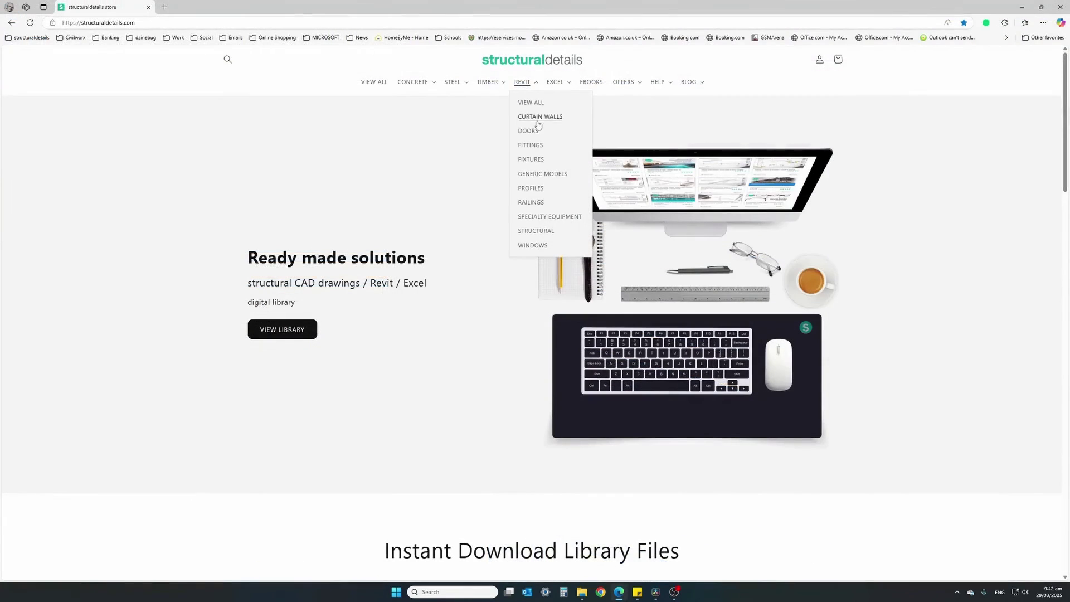
pyautogui.click(532, 159)
pyautogui.scroll(-10, 459, 305)
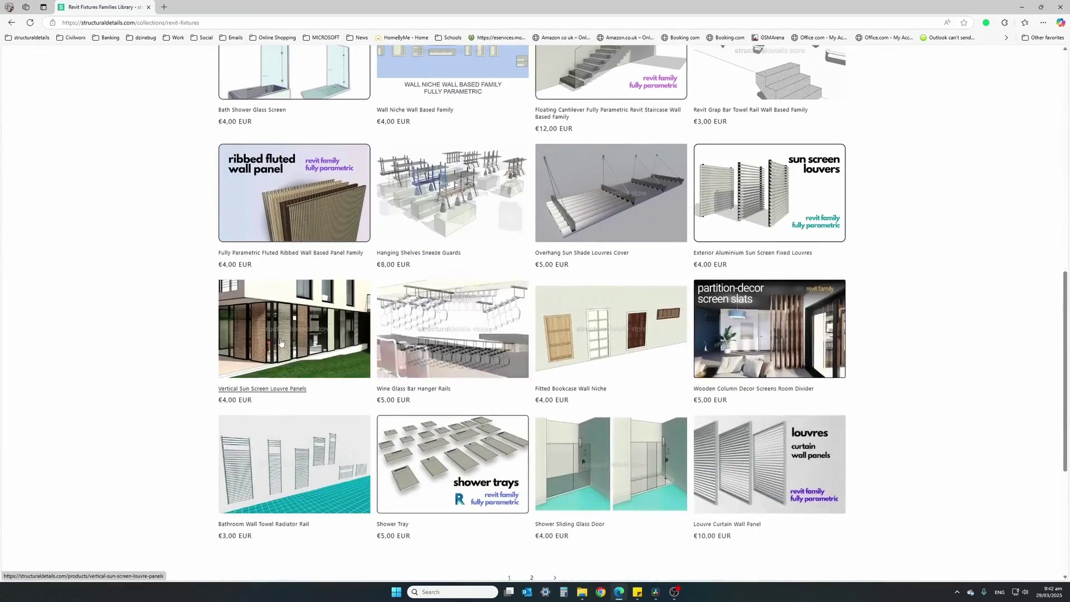
pyautogui.click(281, 343)
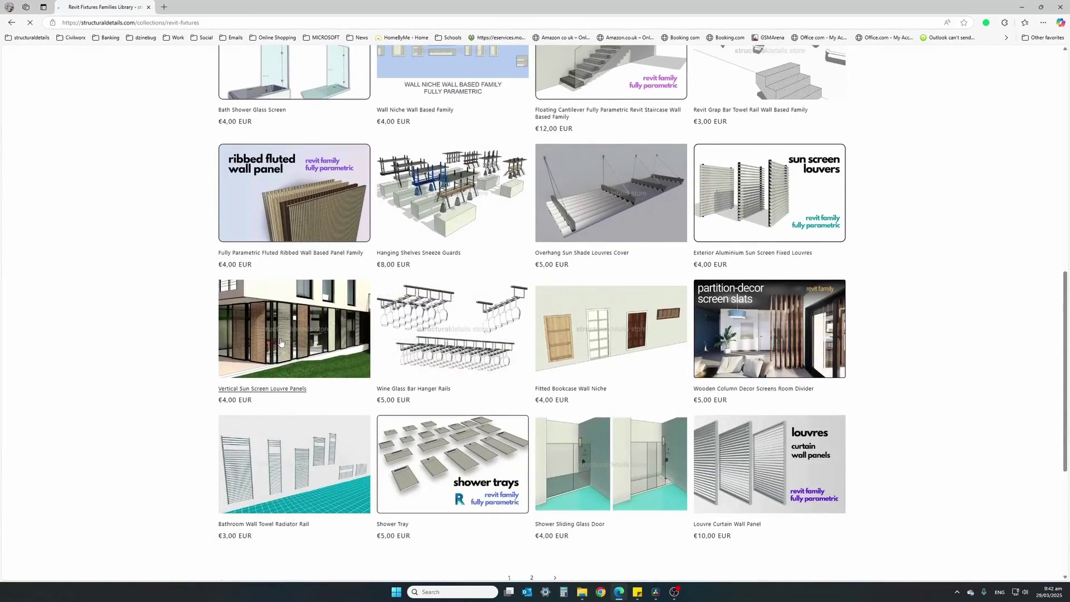